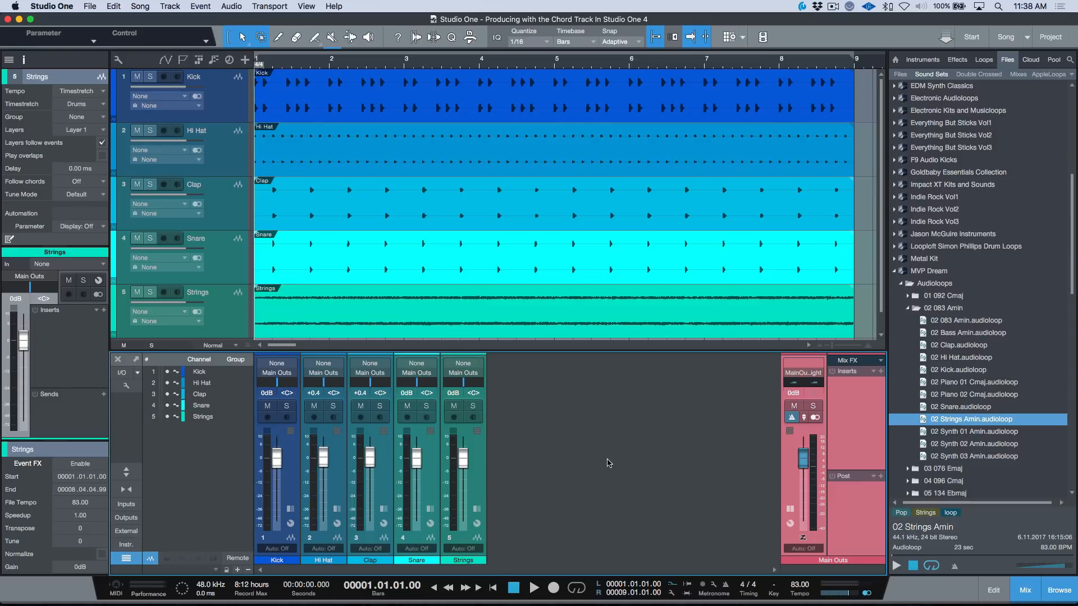
Step: Play the arrangement from bar 1 to hear all five tracks, and stop playback
key("space")
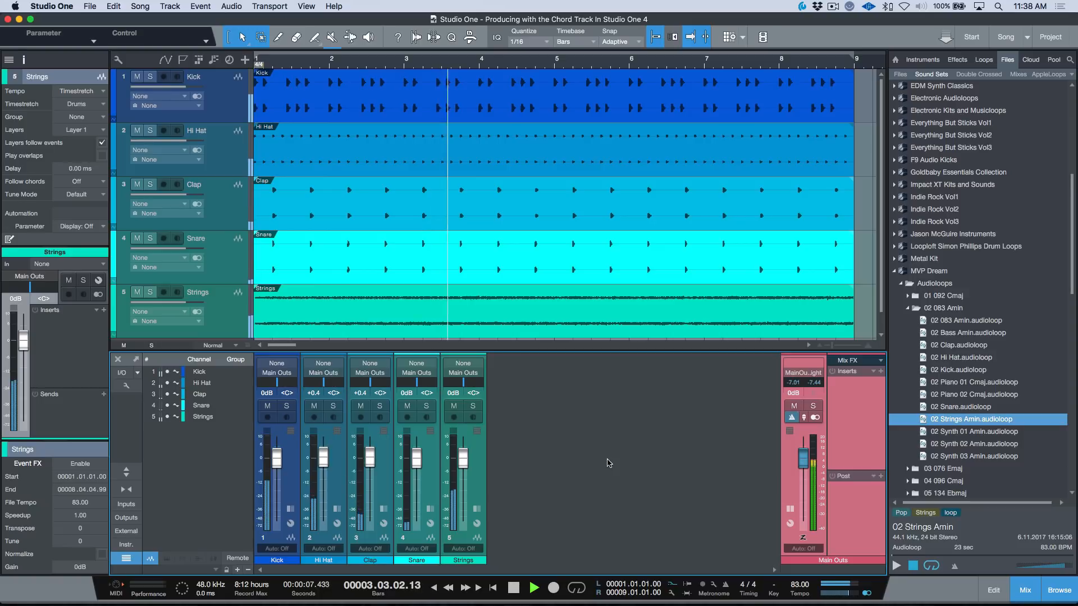
key("space")
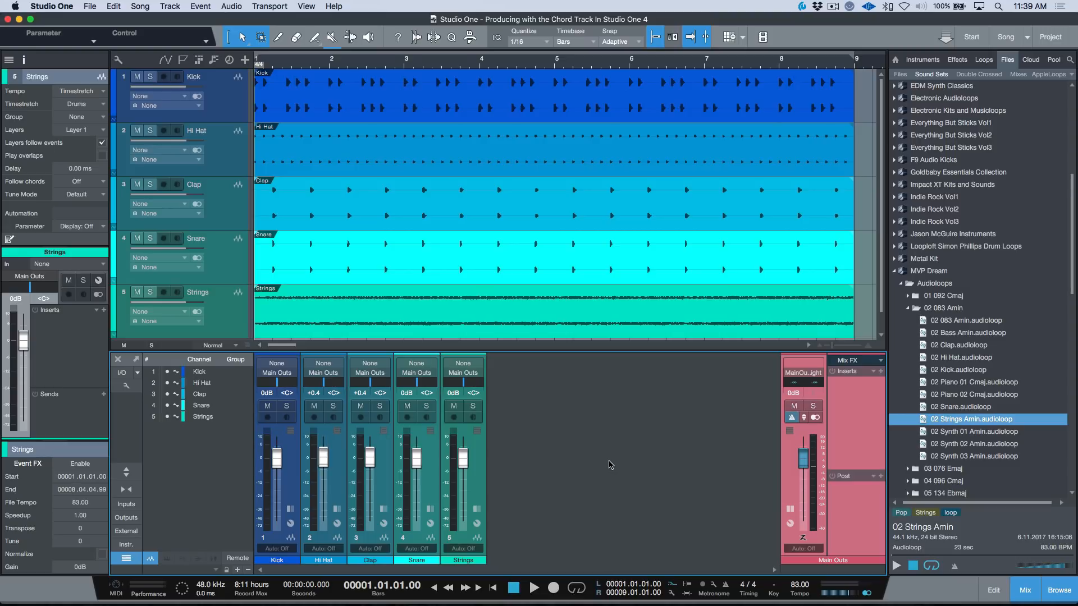
Step: Hide the mixer console, select the Strings event and show the Arranger track
key("F3")
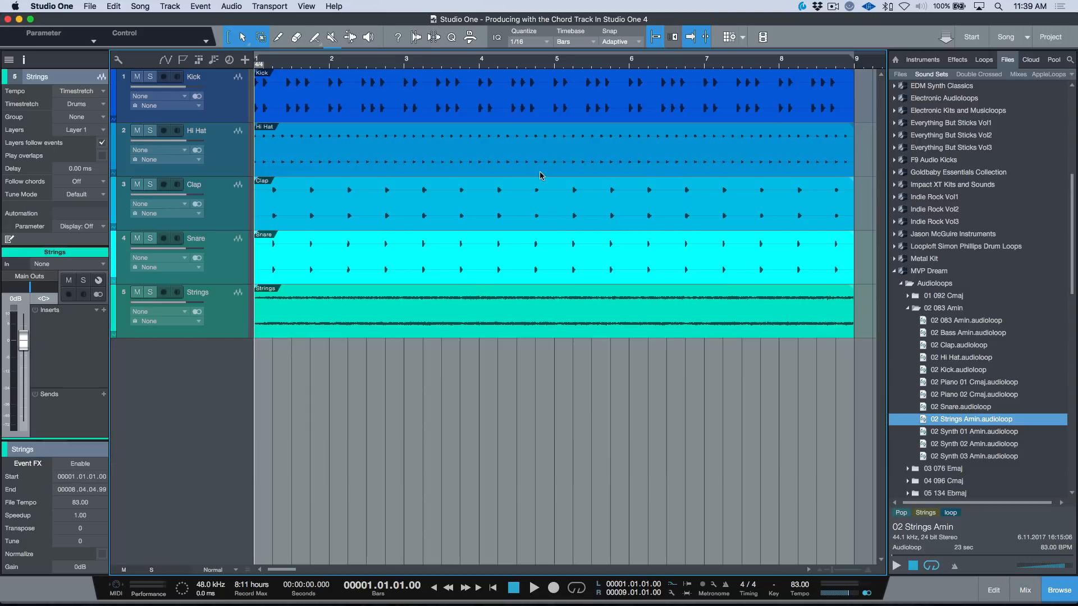
left_click(579, 318)
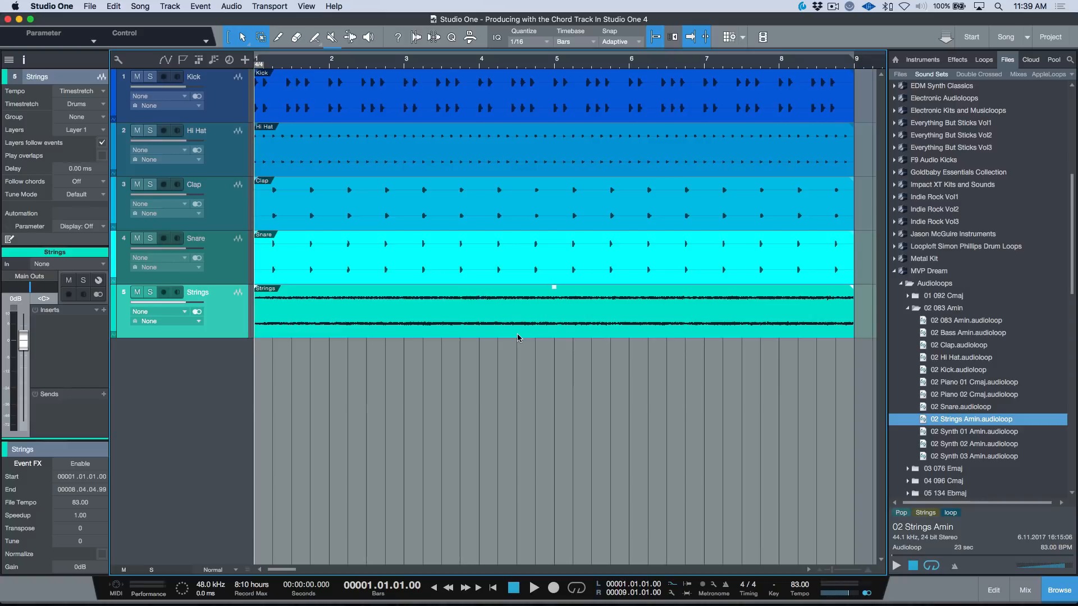
left_click(199, 60)
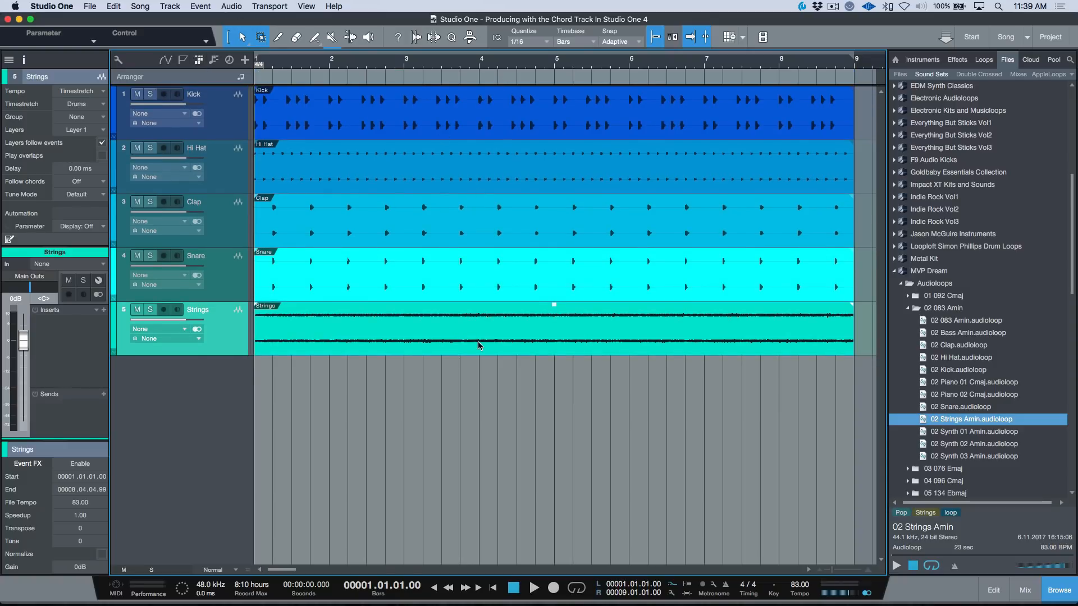
Step: Solo the Strings track and play it back briefly from the start
left_click(150, 309)
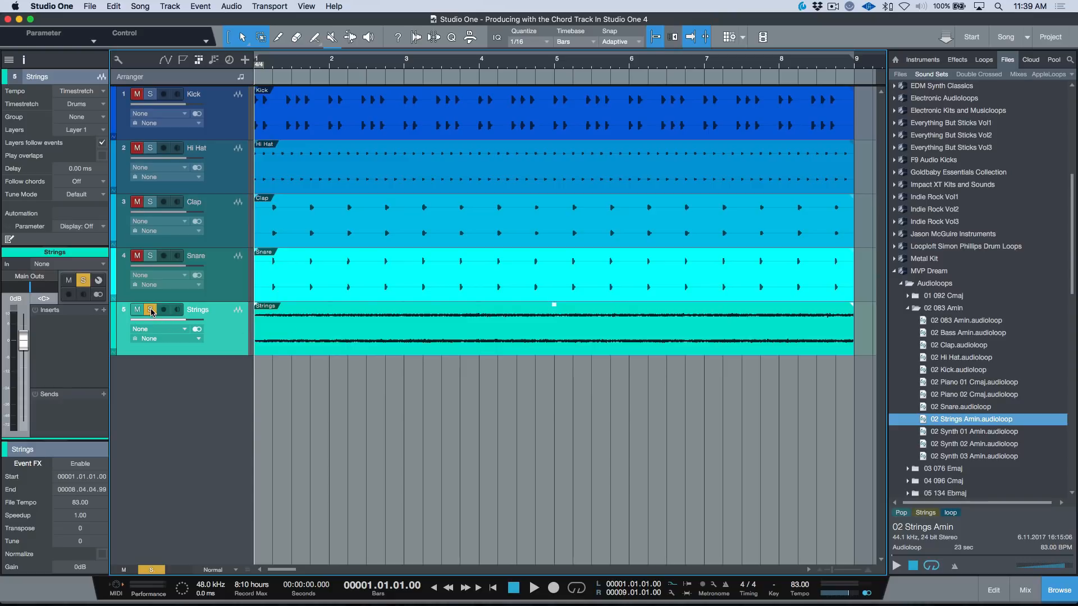
key("space")
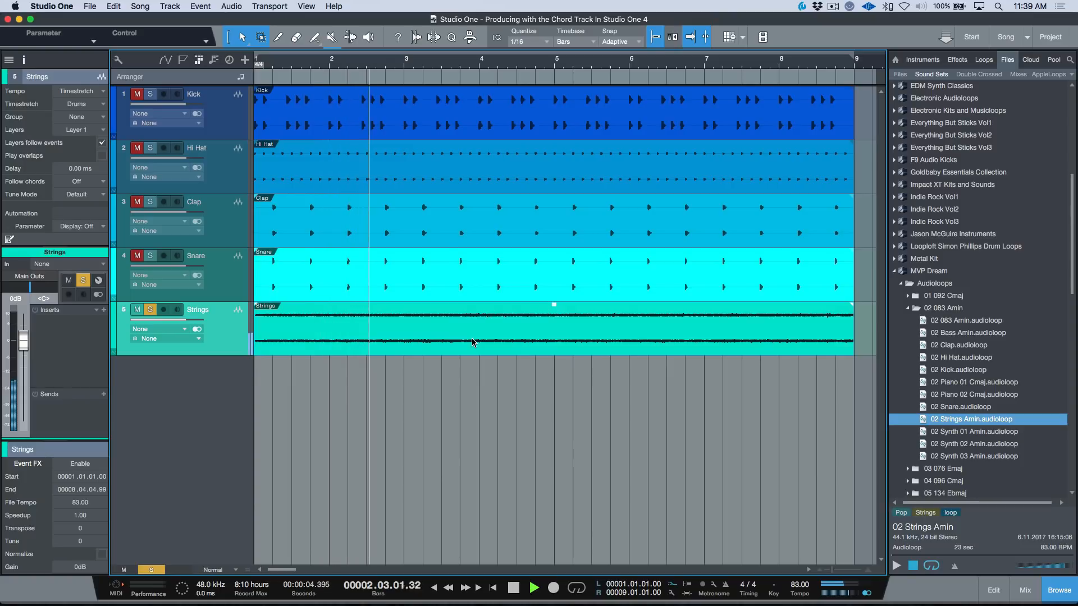
key("space")
Step: Run Detect Chords on the Strings audio event
right_click(472, 341)
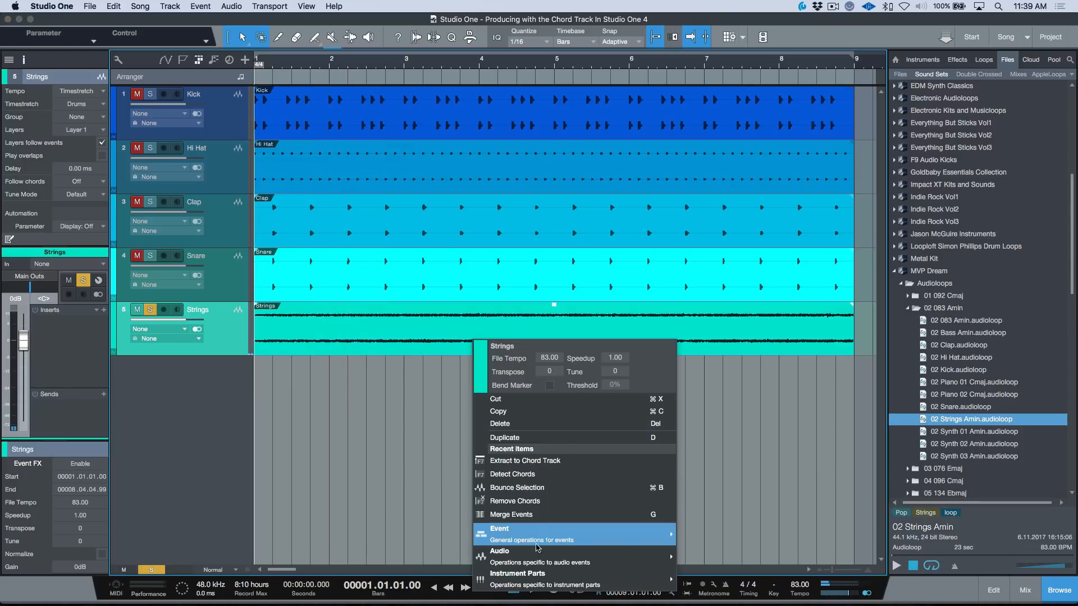
mouse_move(538, 561)
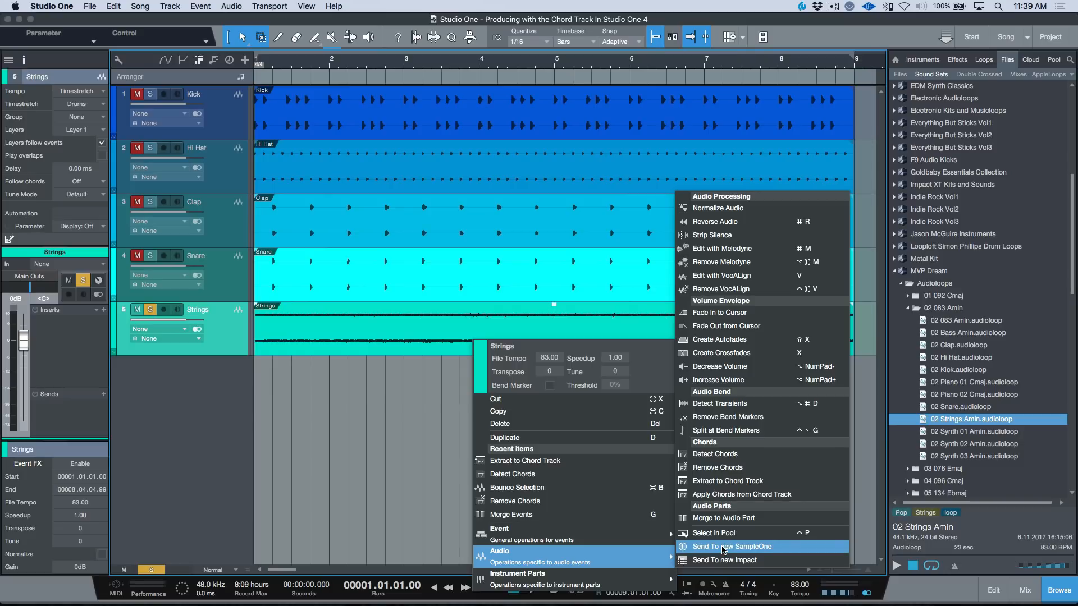
left_click(721, 456)
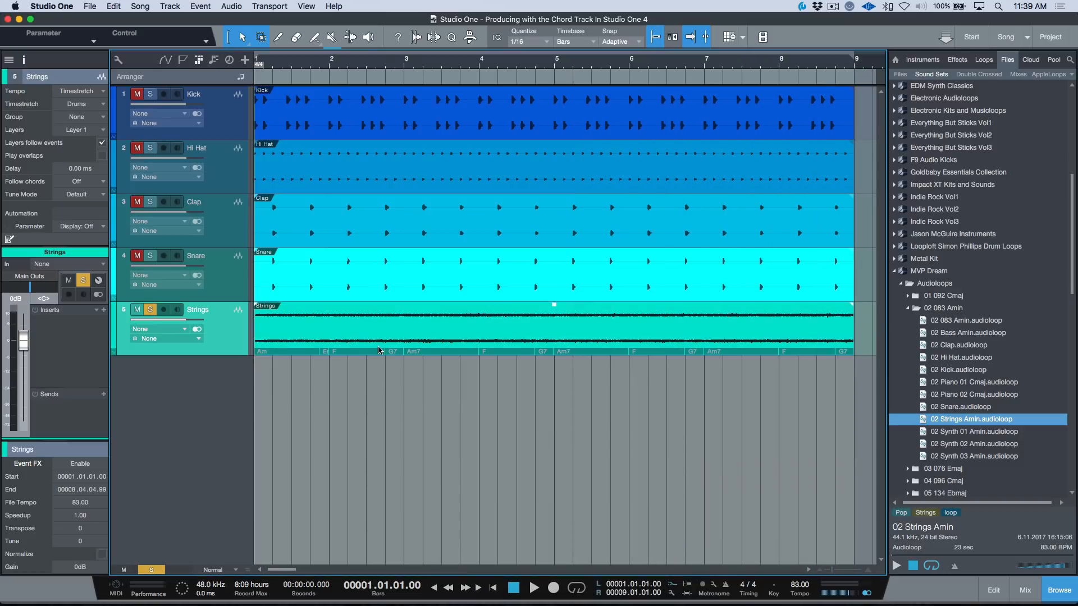
Step: Open the Strings event in an enlarged audio editor and examine its detected chords and their boundaries
double_click(492, 333)
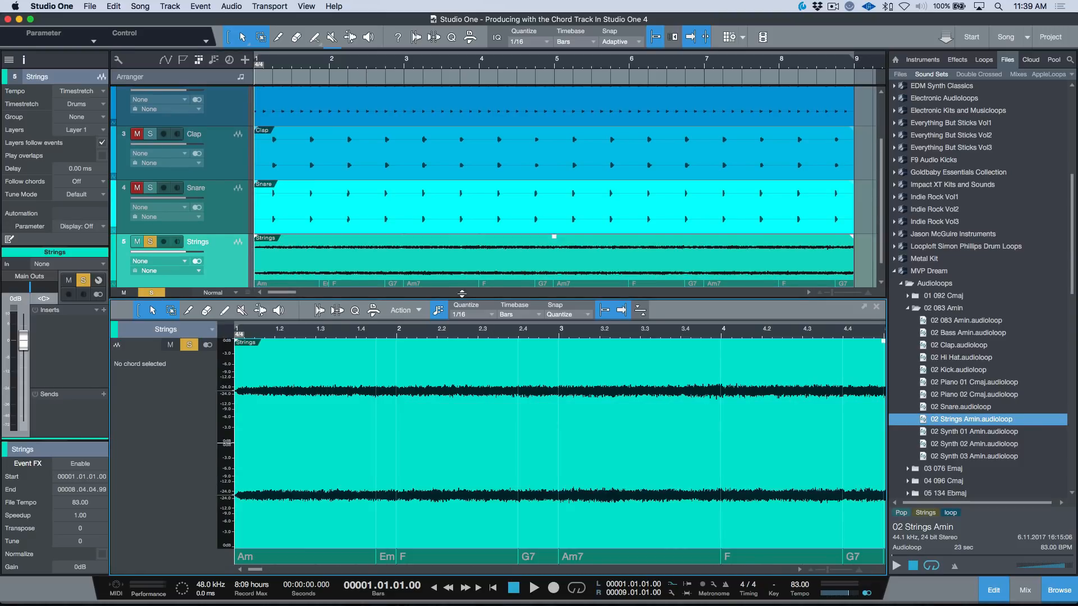
left_click_drag(462, 293, 462, 228)
left_click(339, 561)
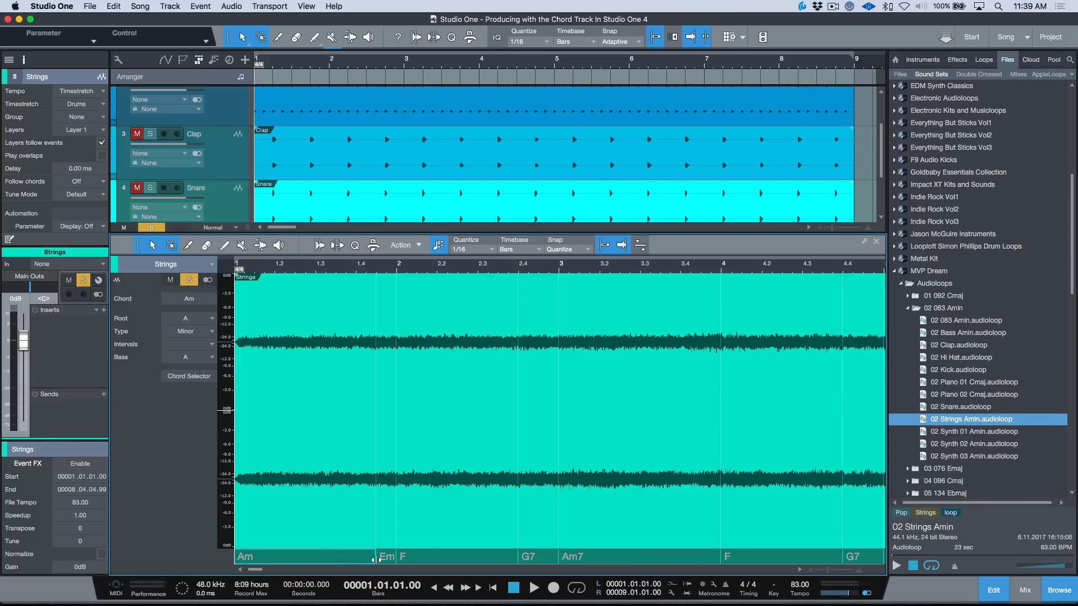
mouse_move(377, 560)
left_mouse_down()
mouse_move(363, 560)
mouse_move(409, 562)
mouse_move(396, 562)
left_mouse_up()
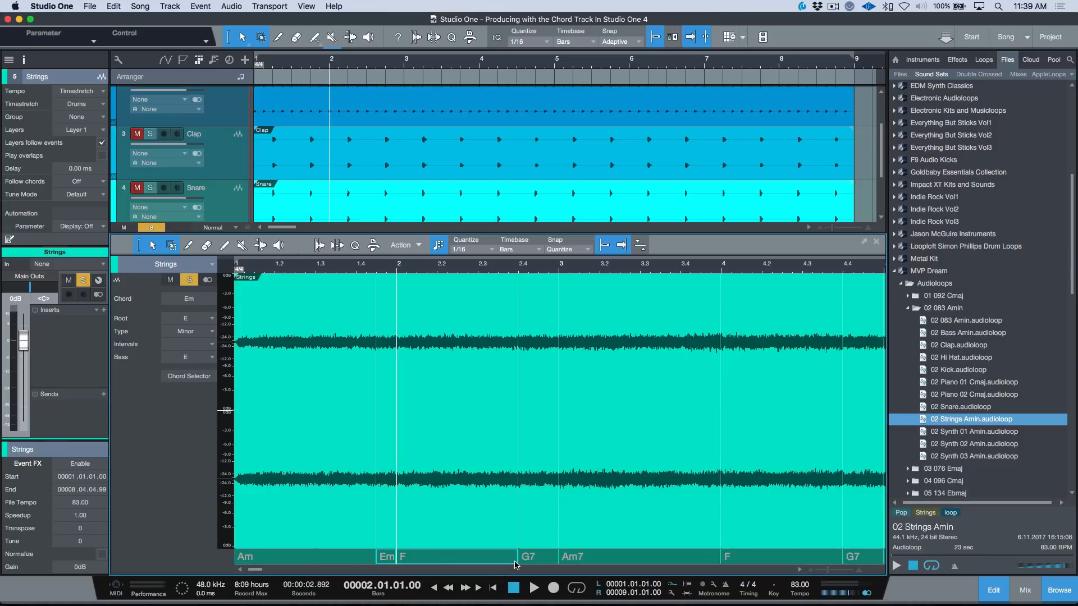
left_click_drag(517, 561, 559, 562)
left_click(518, 562)
left_click(591, 562)
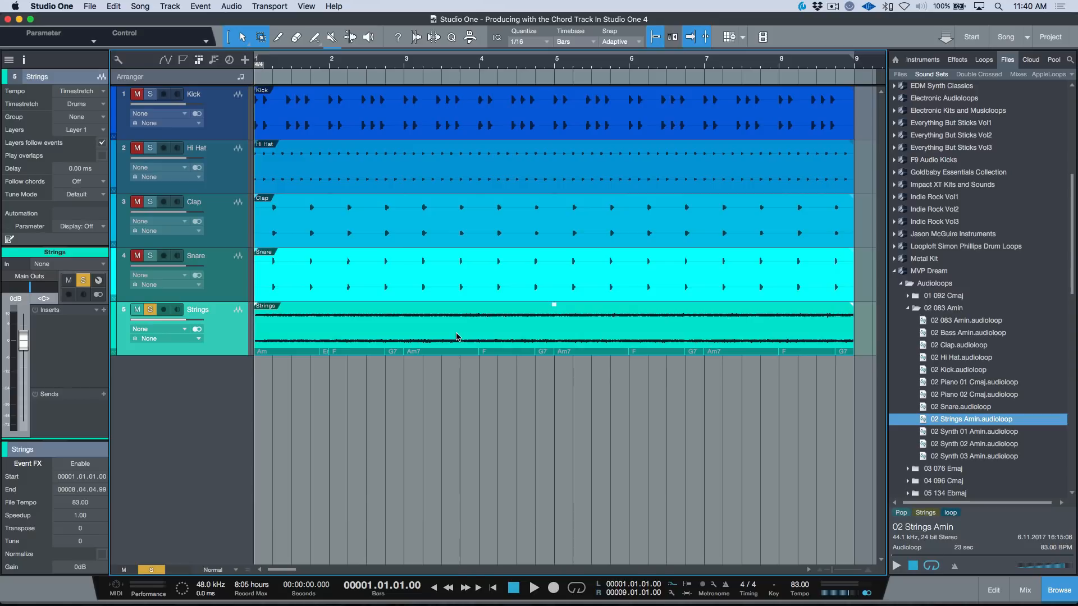
Step: Extract the Strings event's detected chords to the Chord Track
right_click(457, 337)
mouse_move(525, 553)
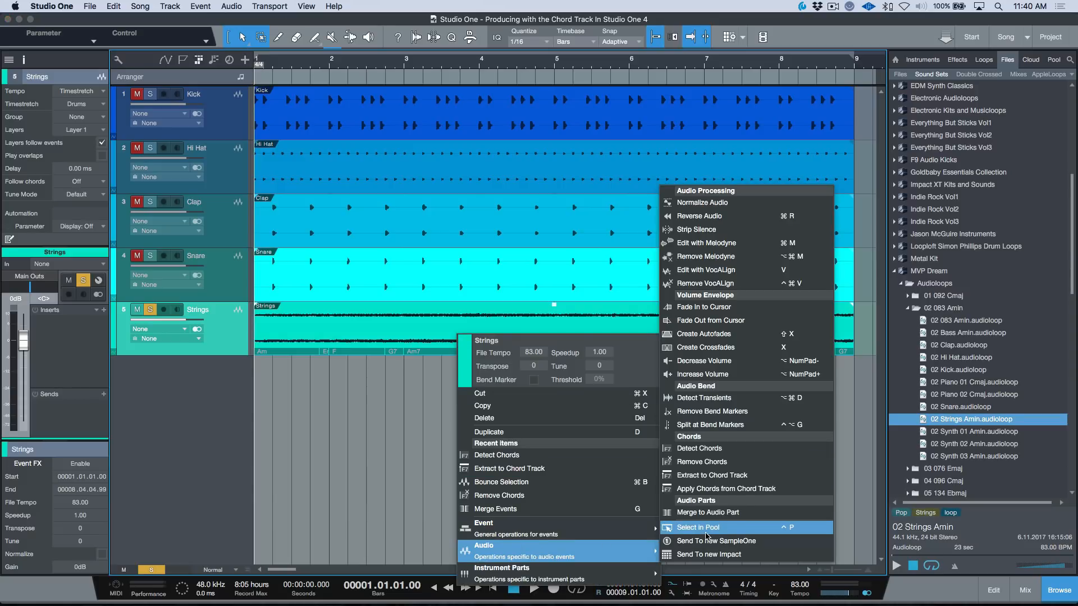
left_click(712, 475)
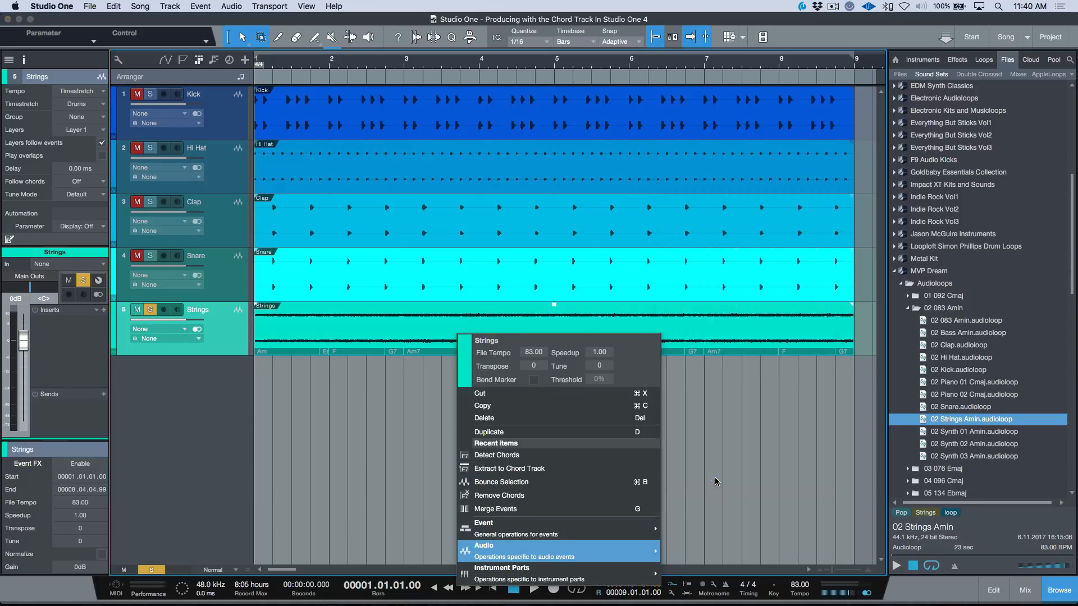
Step: Examine the Am, F and Am7 chords in the first three bars of the Chord Track
left_click(299, 95)
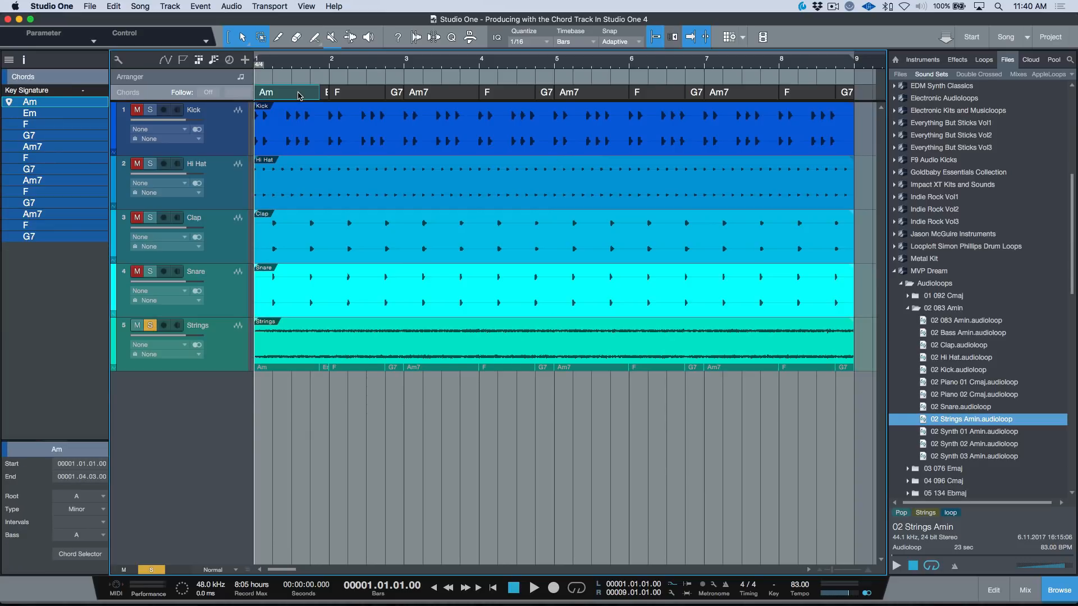
left_click(369, 98)
left_click(445, 96)
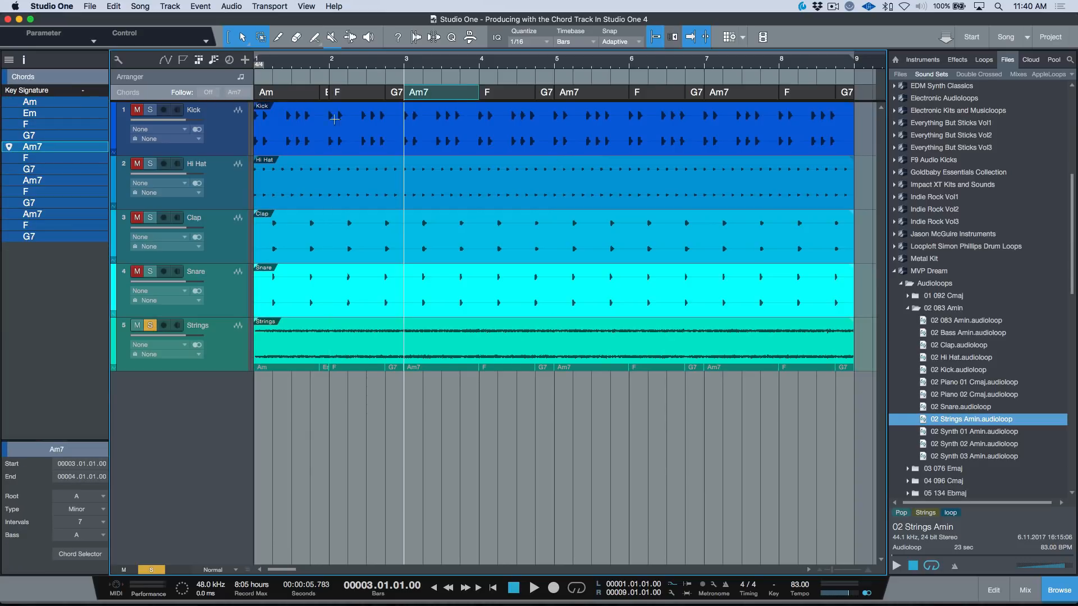
Step: Try to recolour all chords on the Chord Track pink, and reselect the Strings track
left_click(290, 96)
right_click(290, 97)
left_click(296, 115)
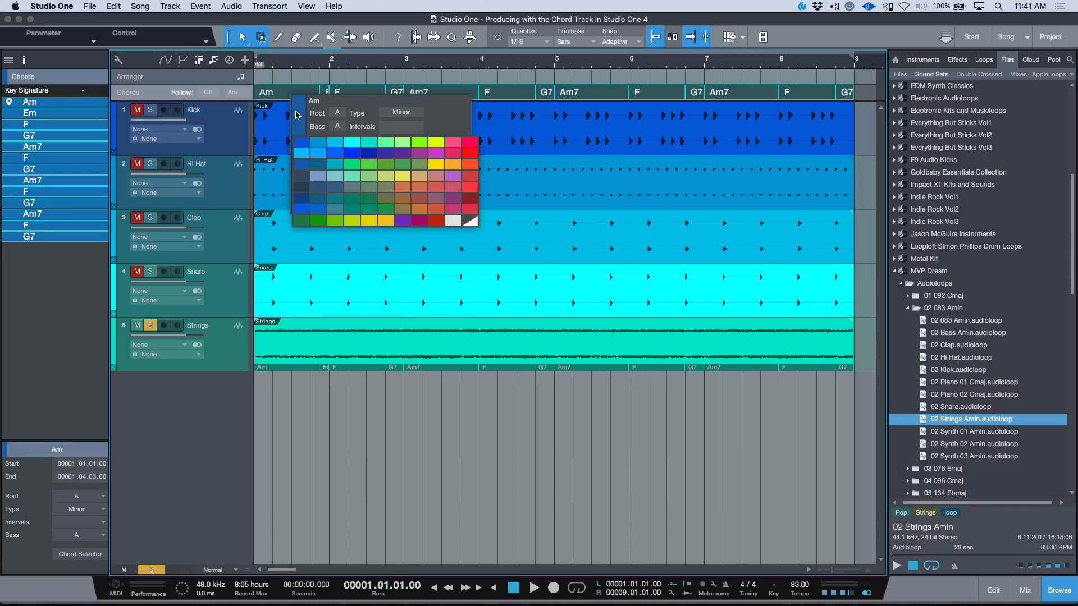
left_click(454, 143)
left_click(514, 449)
left_click(230, 355)
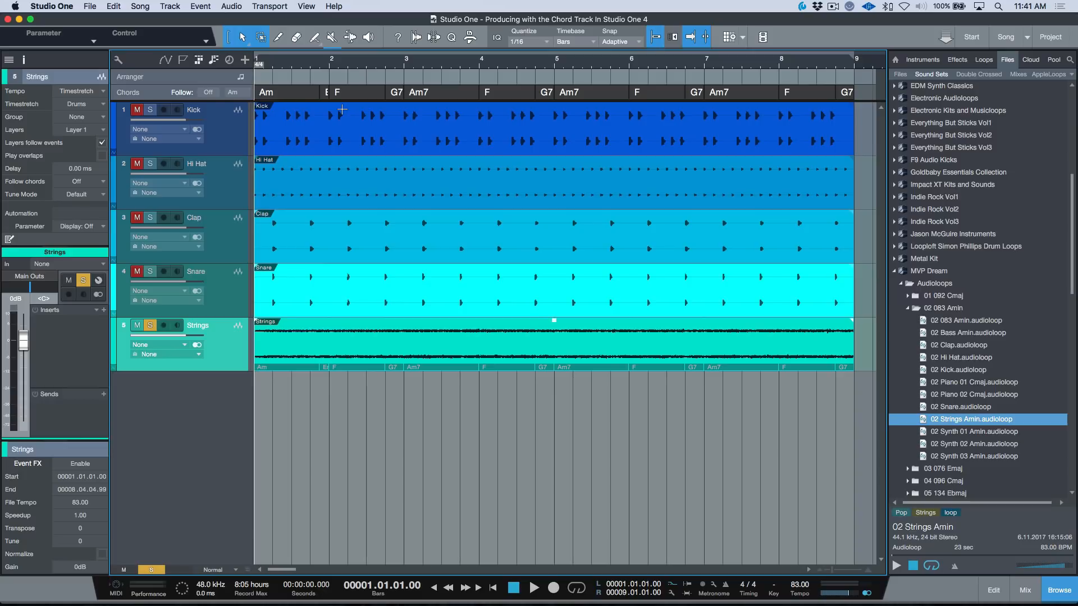
Step: Add a new instrument track below Strings using the Presence preset Pop Grand, and close the instrument window
left_click(914, 60)
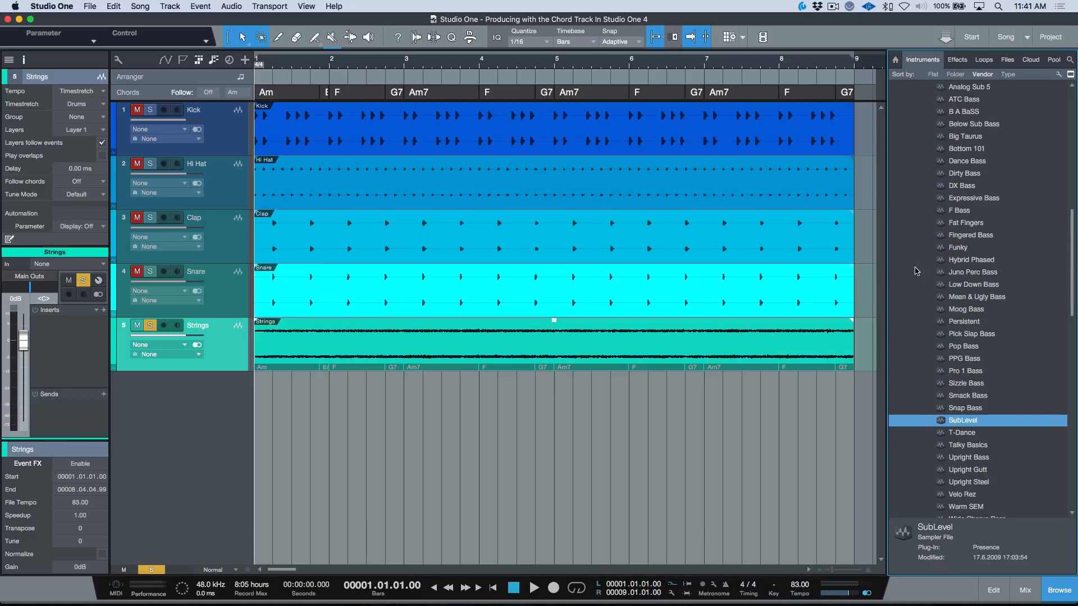
scroll(964, 385, "down", 5)
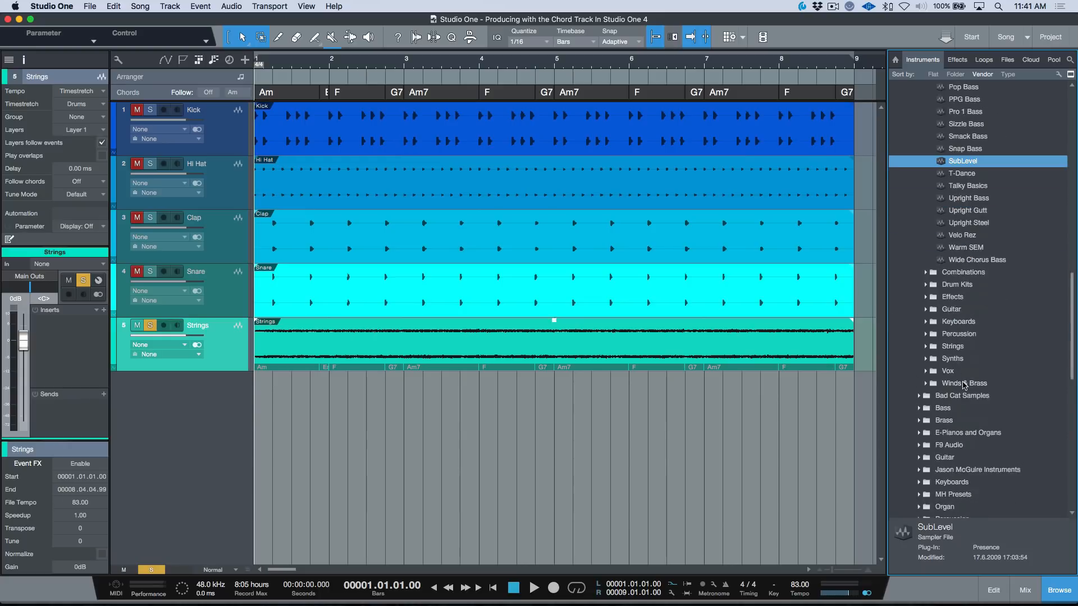
scroll(964, 386, "down", 7)
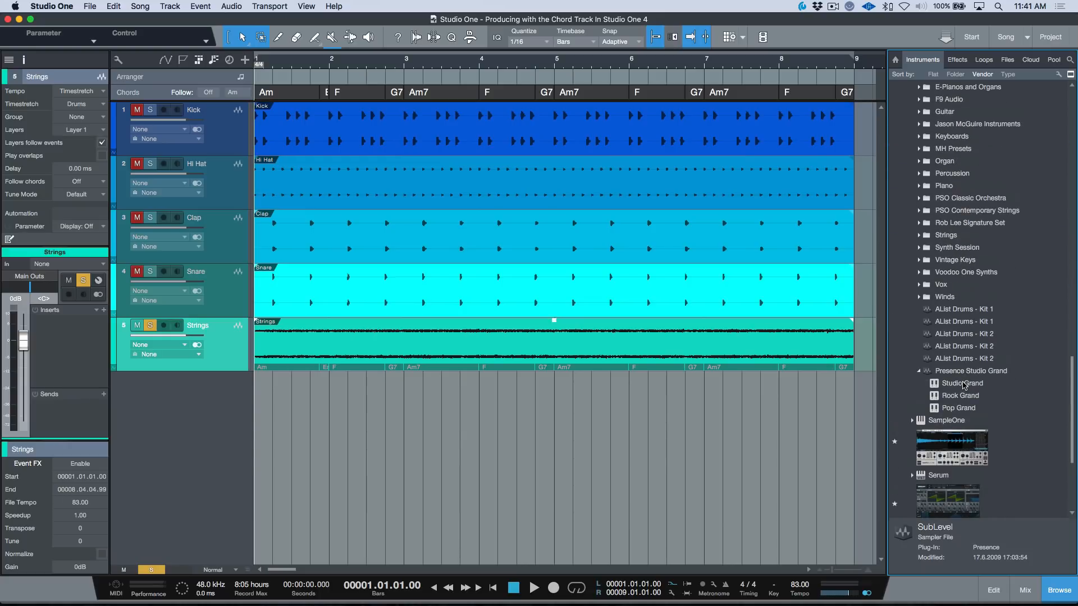
left_click(934, 409)
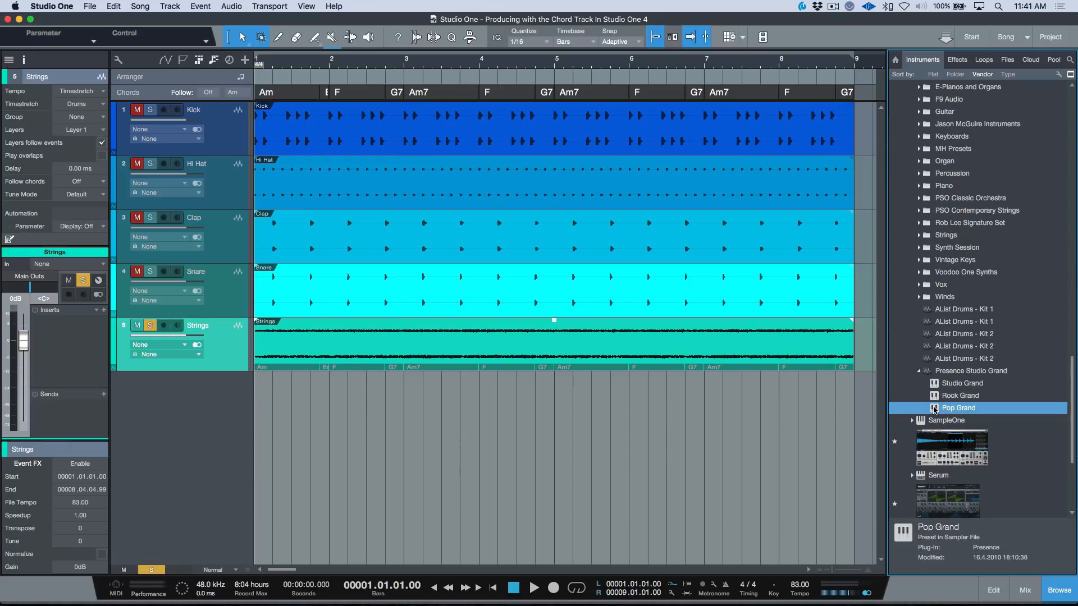
left_click_drag(934, 409, 322, 402)
key("Escape")
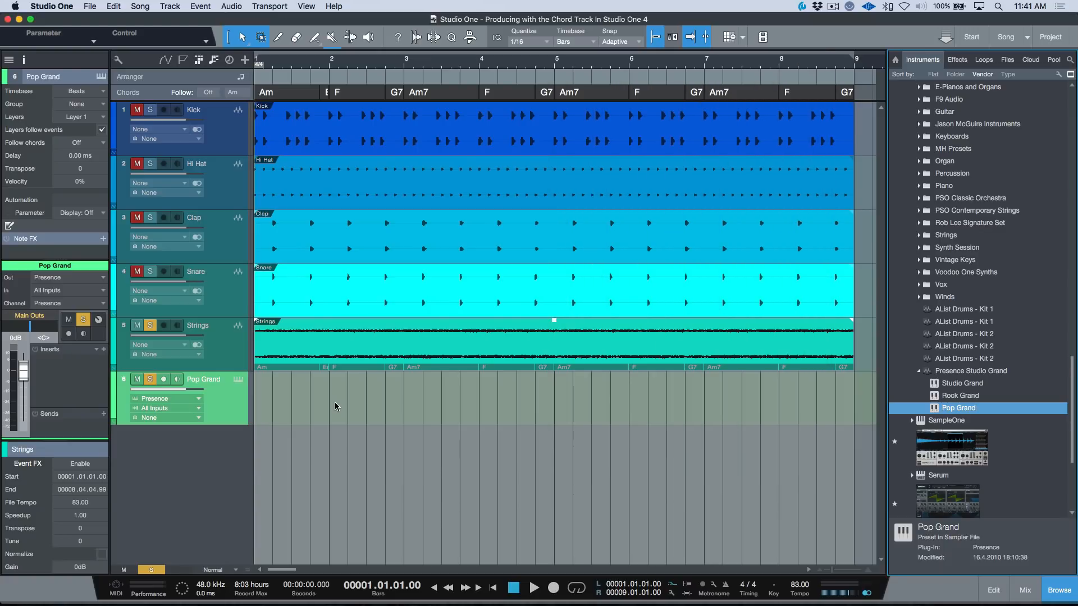
Step: Add another instrument track below Pop Grand using the Presence bass preset SubLevel, and close the instrument window
scroll(947, 303, "up", 10)
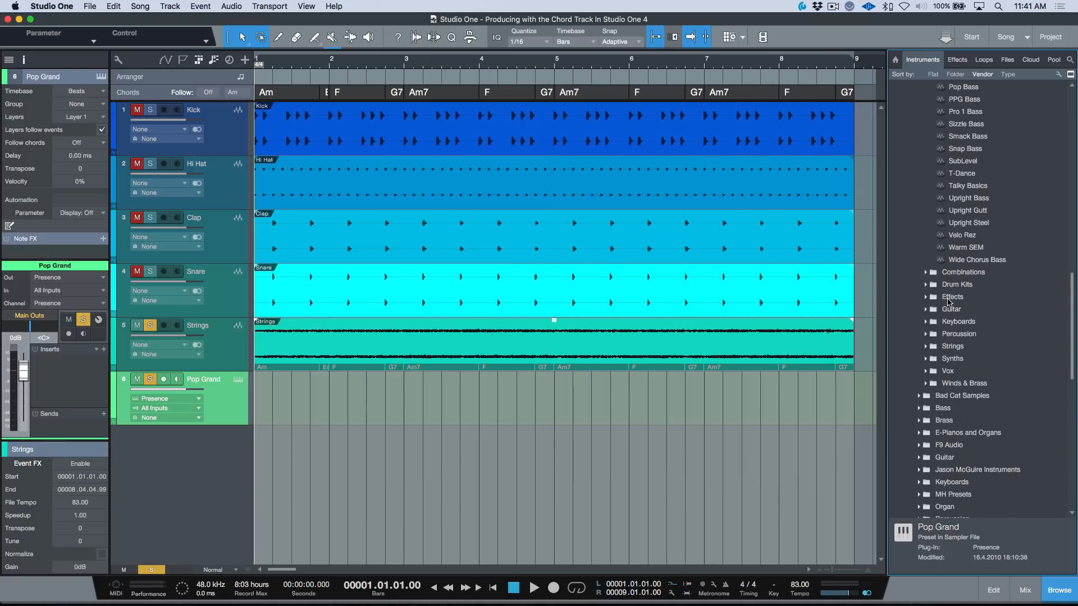
left_click(942, 200)
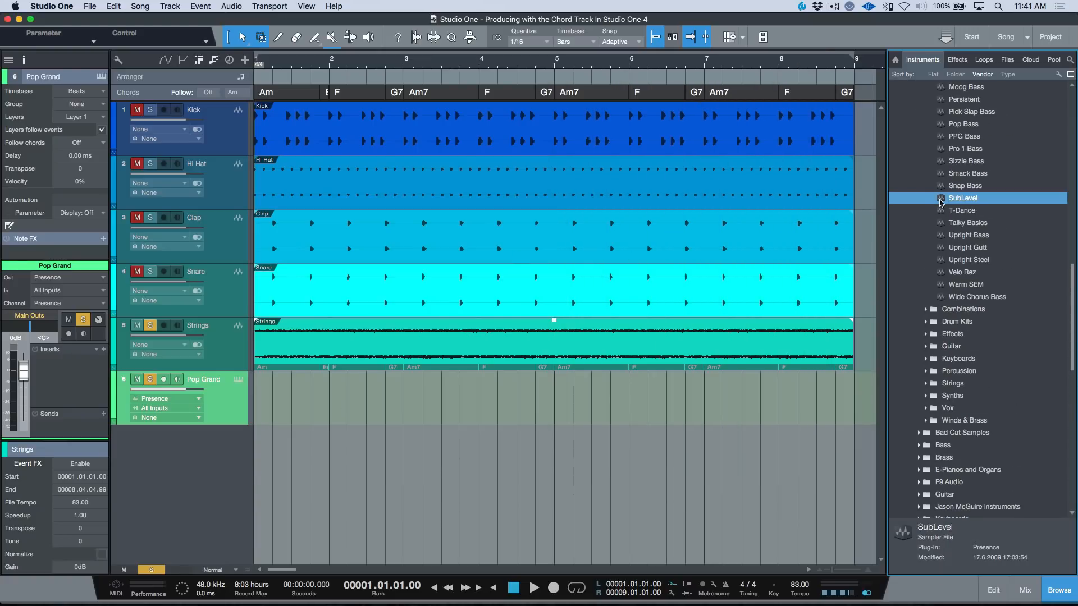
left_click_drag(941, 200, 517, 501)
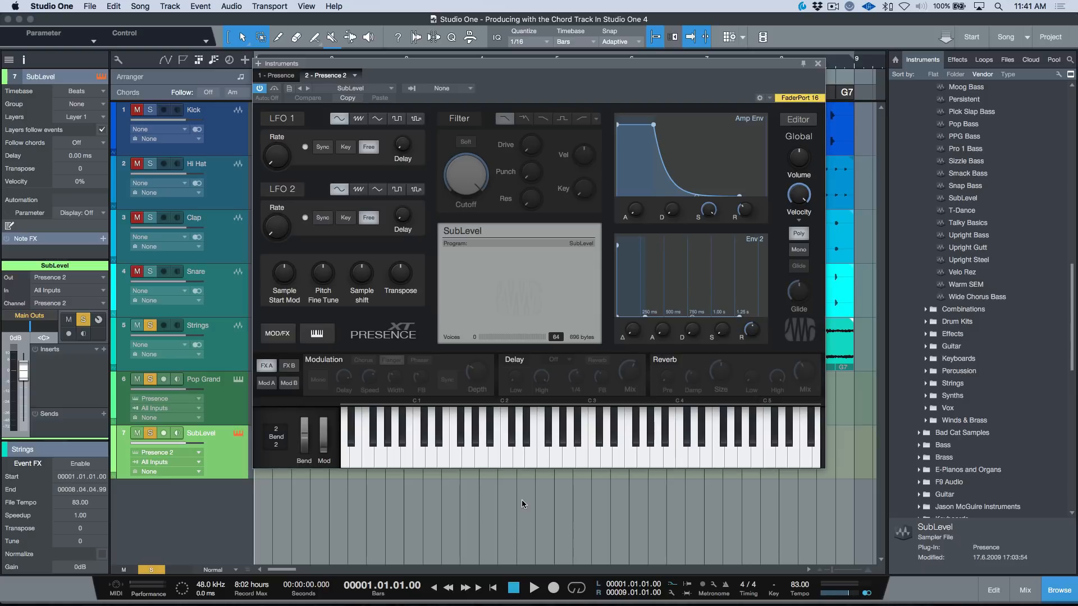
key("Escape")
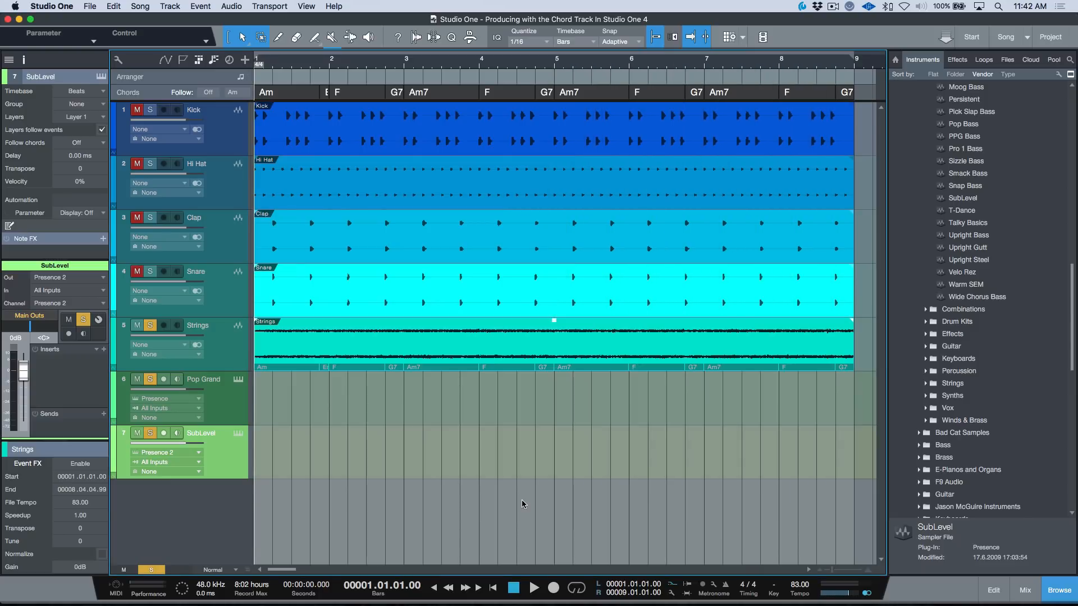
Step: Create empty instrument parts on the Pop Grand and SubLevel tracks, each spanning bar 1 to bar 9
left_click(596, 141)
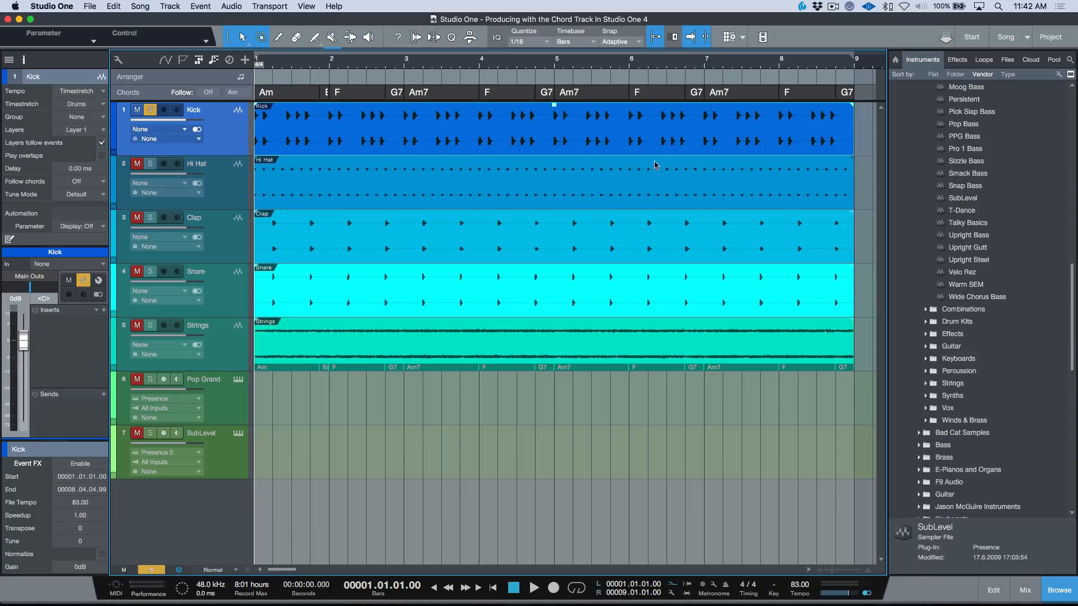
left_click(575, 407)
double_click(574, 403)
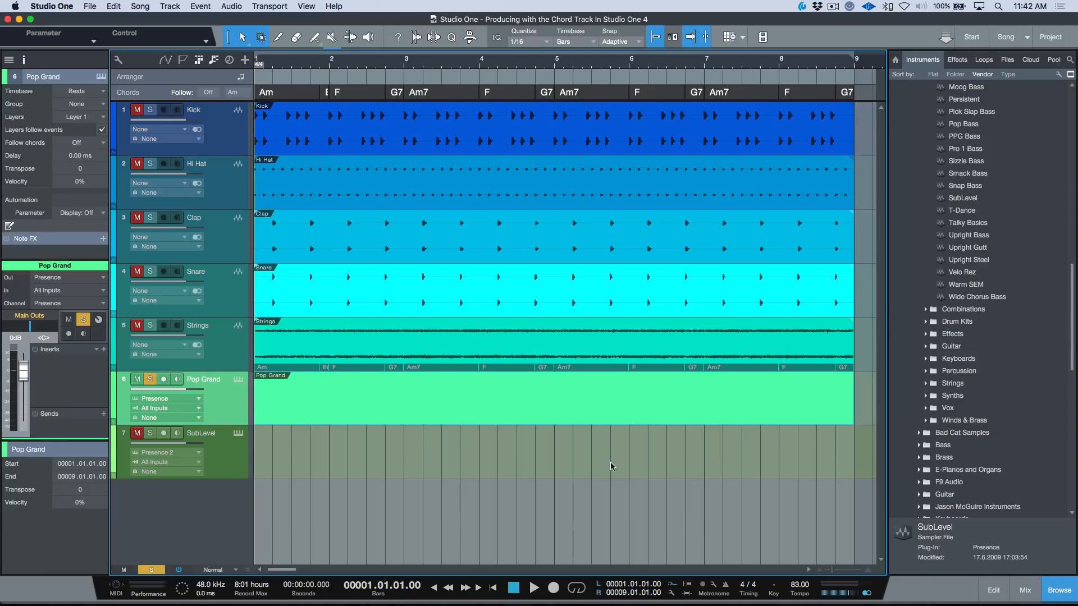
double_click(604, 463)
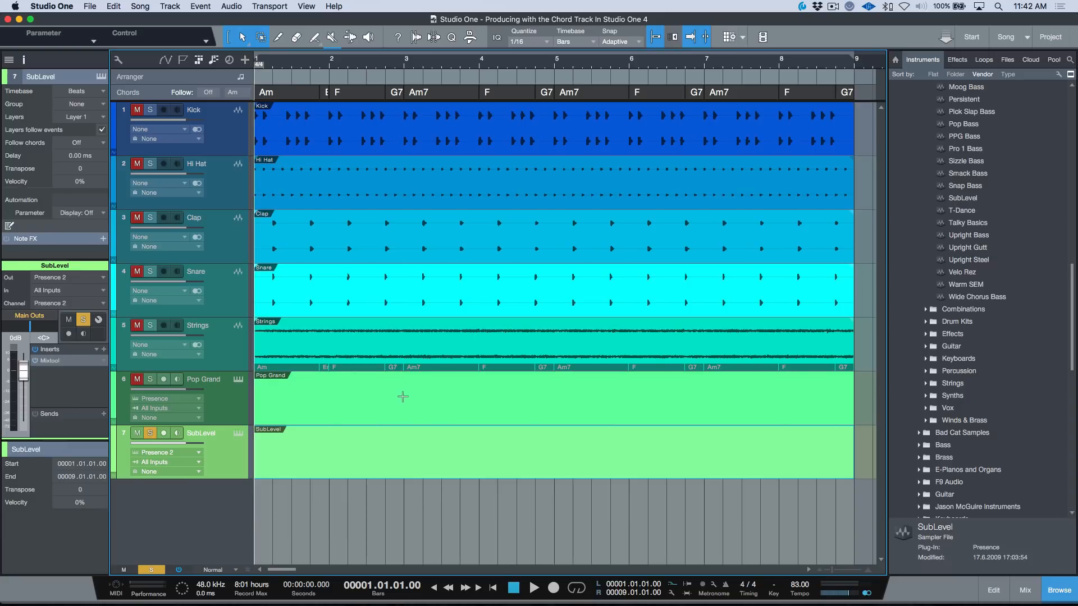
left_click(645, 519)
Step: Open the Pop Grand part for editing, draw a one-beat C 3 note at bar 1 and duplicate it three times
double_click(666, 417)
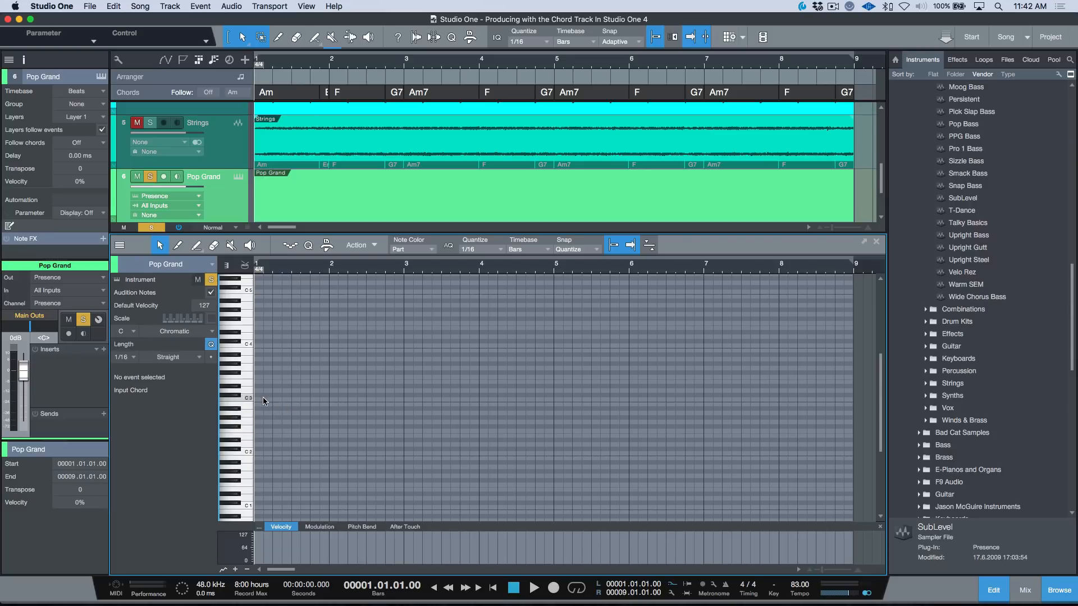
left_click_drag(259, 399, 278, 399)
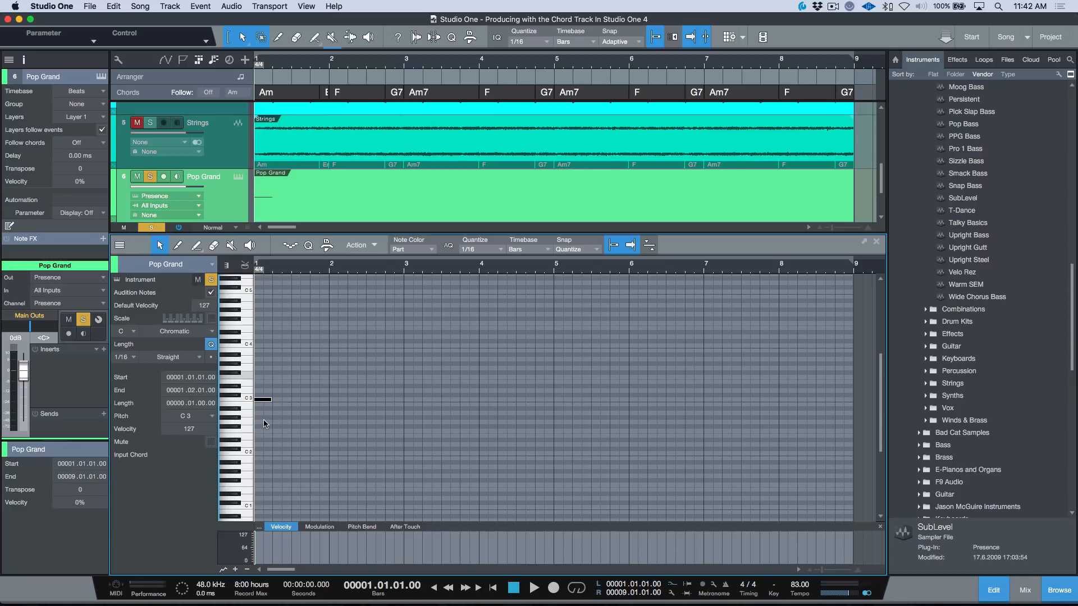
key("d")
key("d")
key("d")
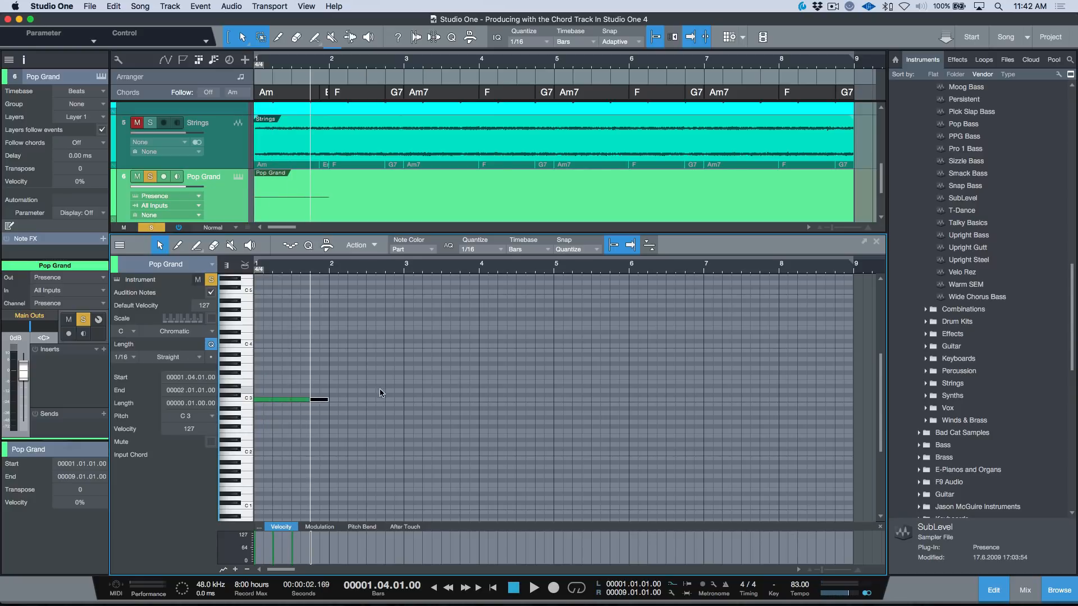
Step: Copy the four C 3 notes up to E 3 and G 3, and duplicate the one-bar chord pattern seven times to fill the part through bar 8
key("ctrl+a")
left_click_drag(264, 400, 385, 420)
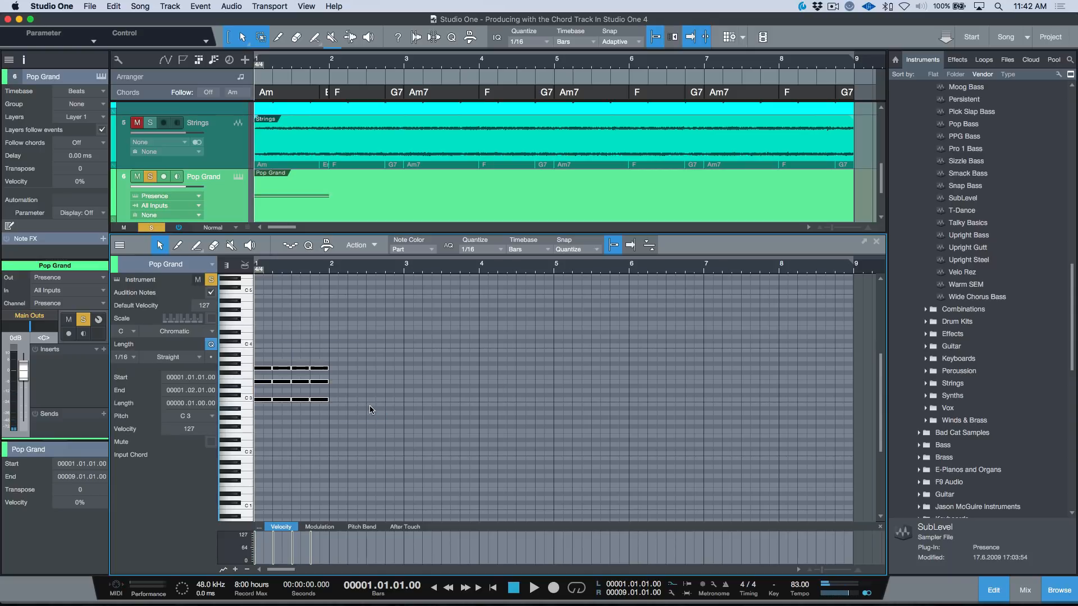
key("d")
key("d")
key("d")
key("d")
key("d")
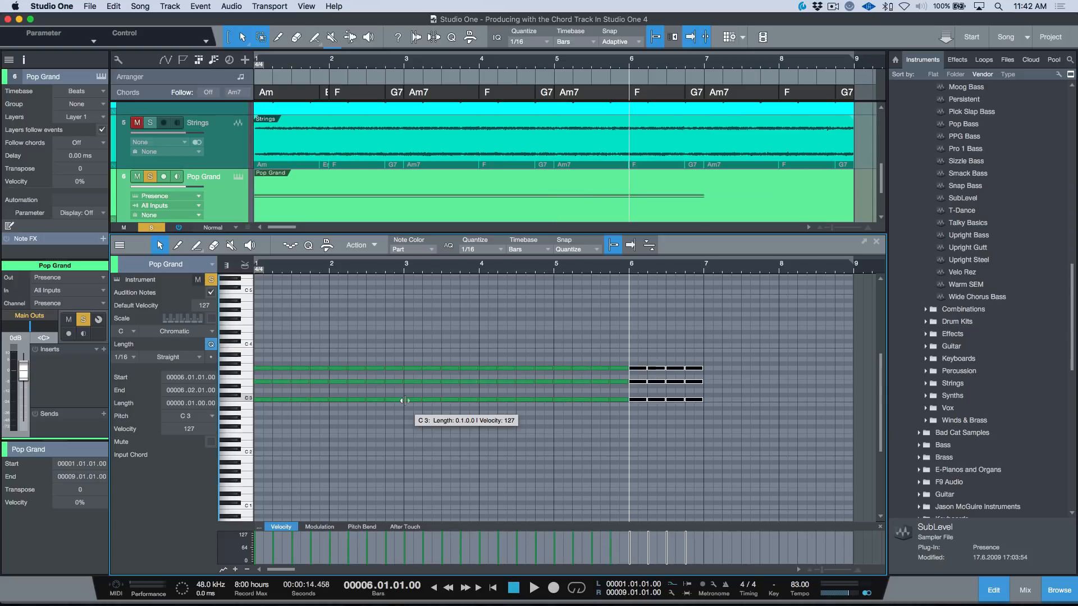
key("d")
key("d")
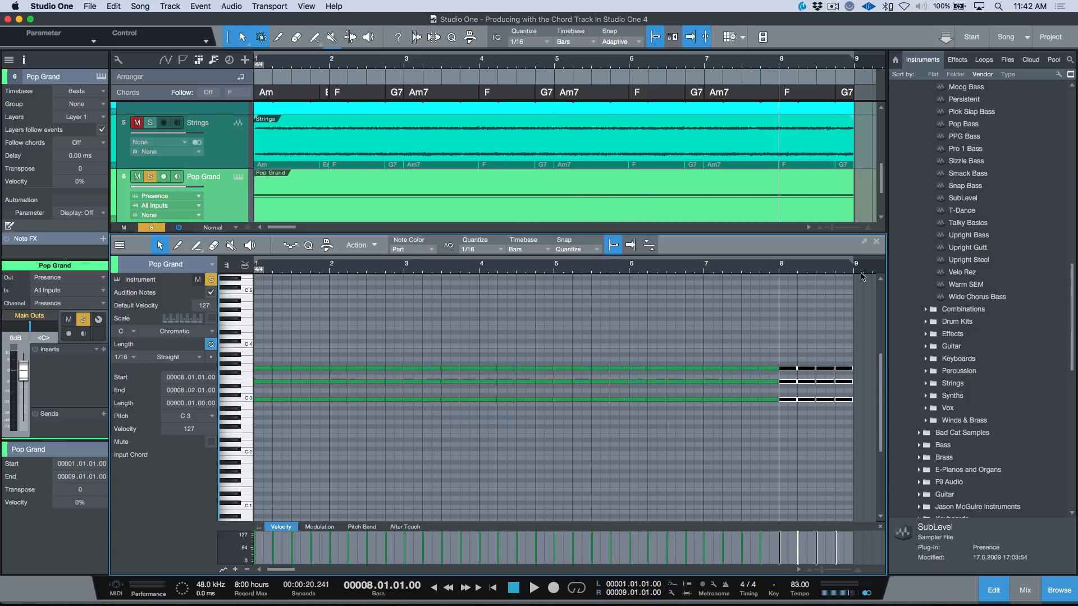
Step: Copy all Pop Grand notes into the SubLevel part starting at bar 1, and close the note editor
key("super+a")
key("comma")
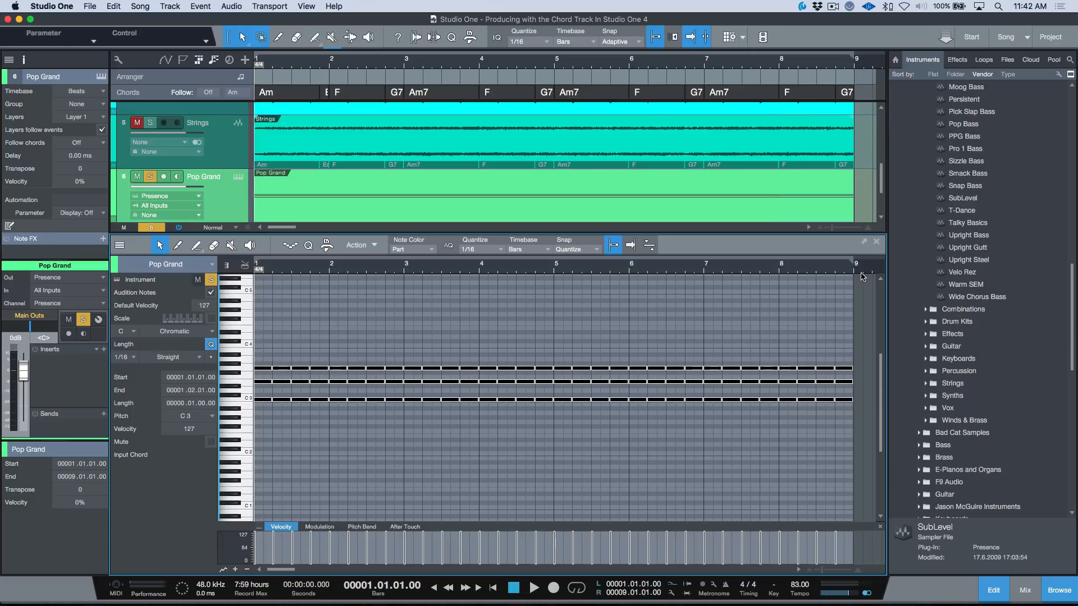
left_click(178, 265)
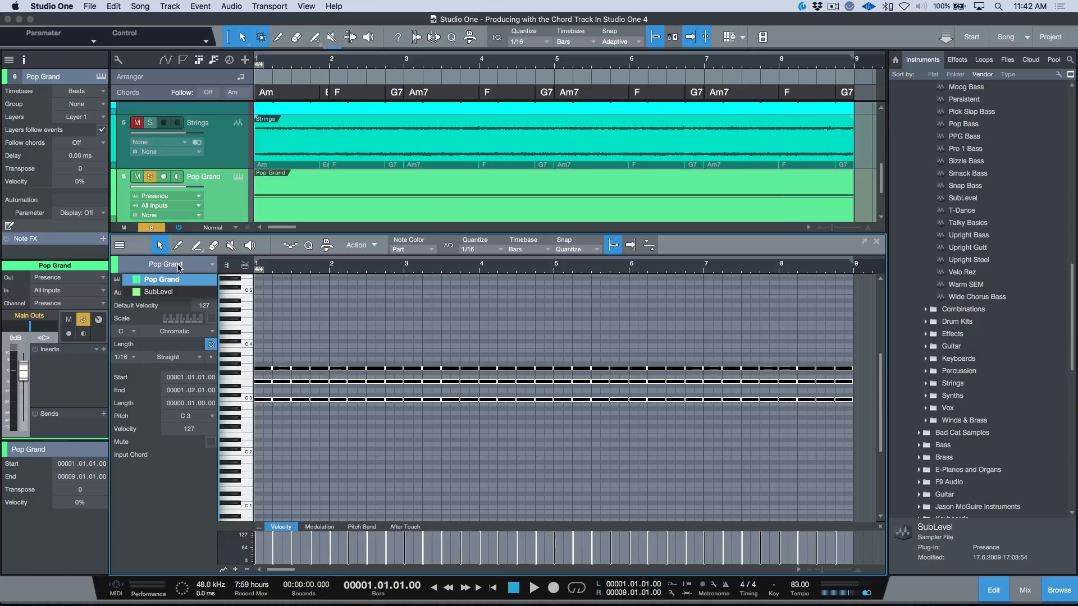
left_click(175, 292)
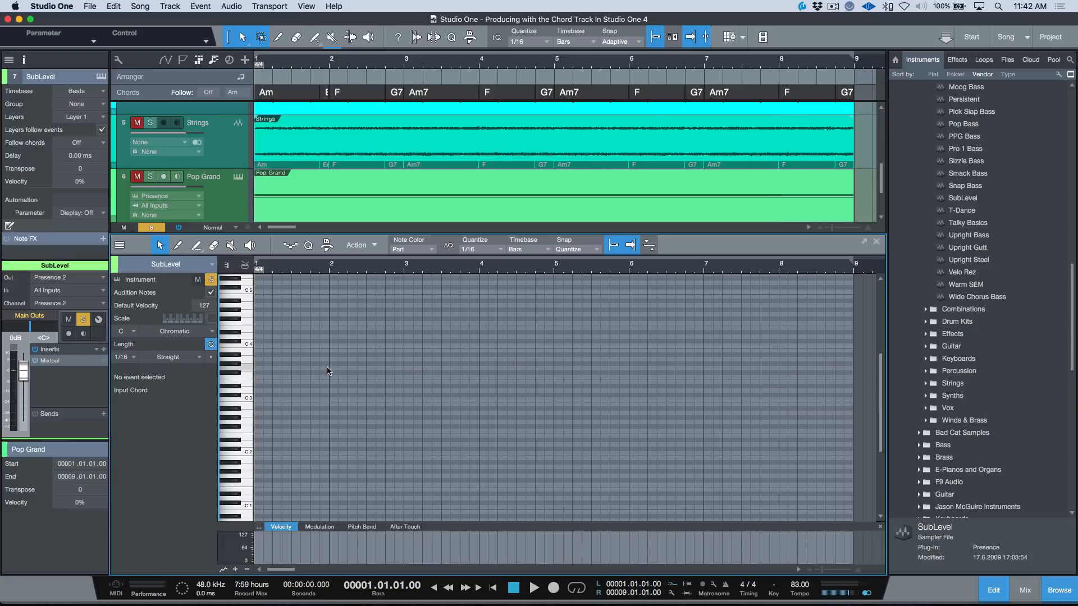
key("super+v")
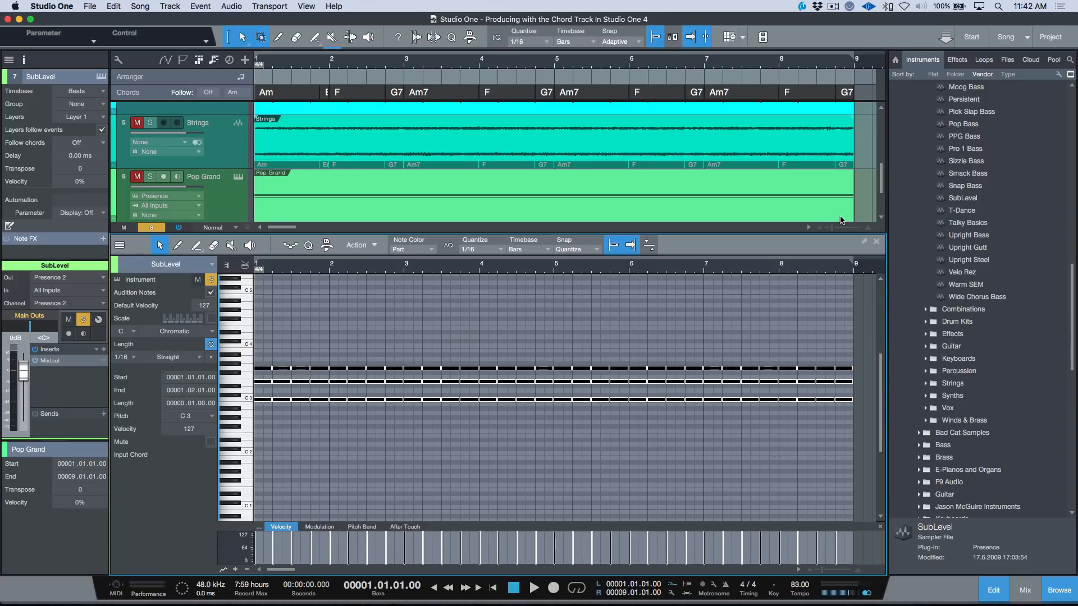
key("F2")
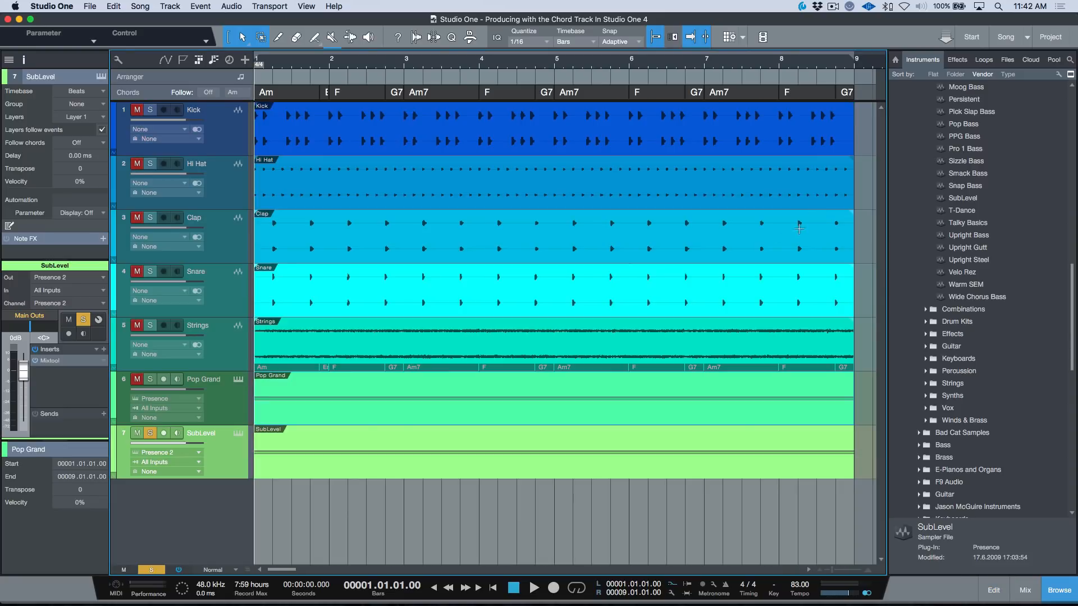
Step: Set Follow chords to Parallel on the Pop Grand track and to Bass on the SubLevel track
left_click(227, 413)
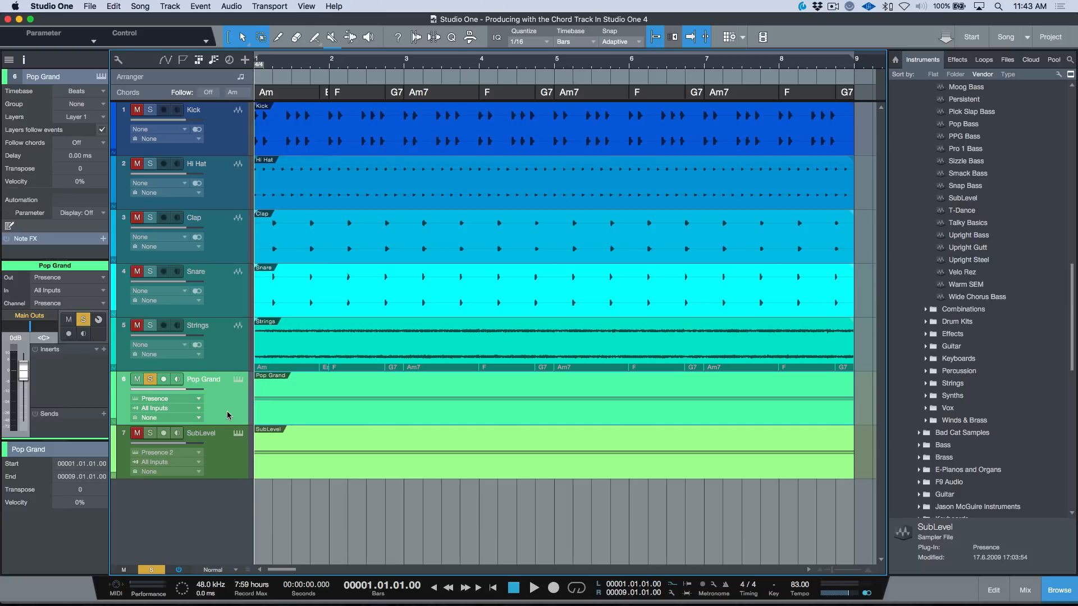
left_click(97, 143)
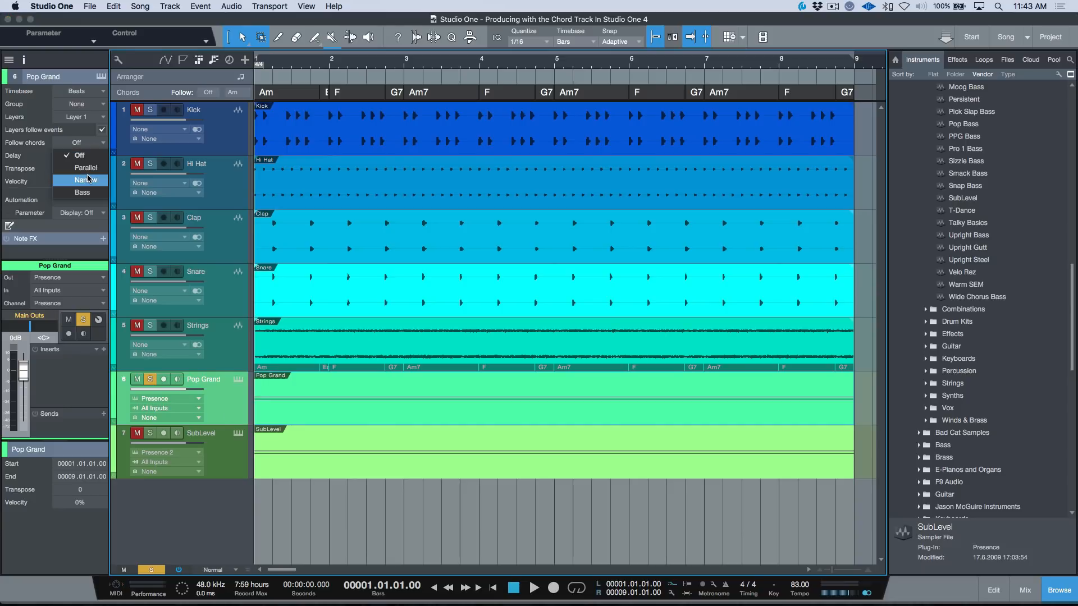
left_click(85, 168)
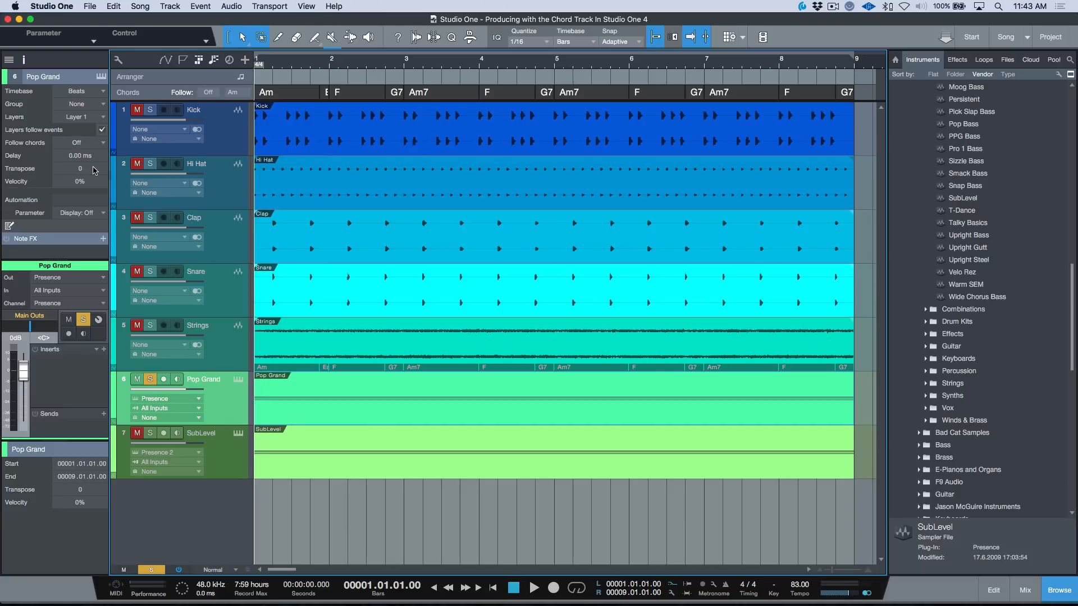
left_click(216, 450)
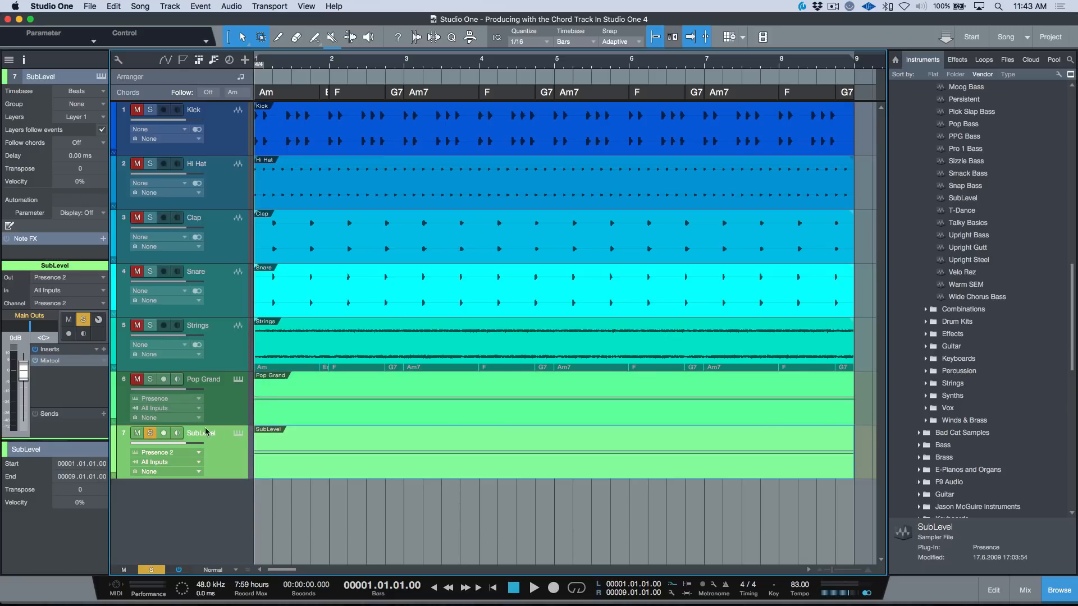
left_click(79, 143)
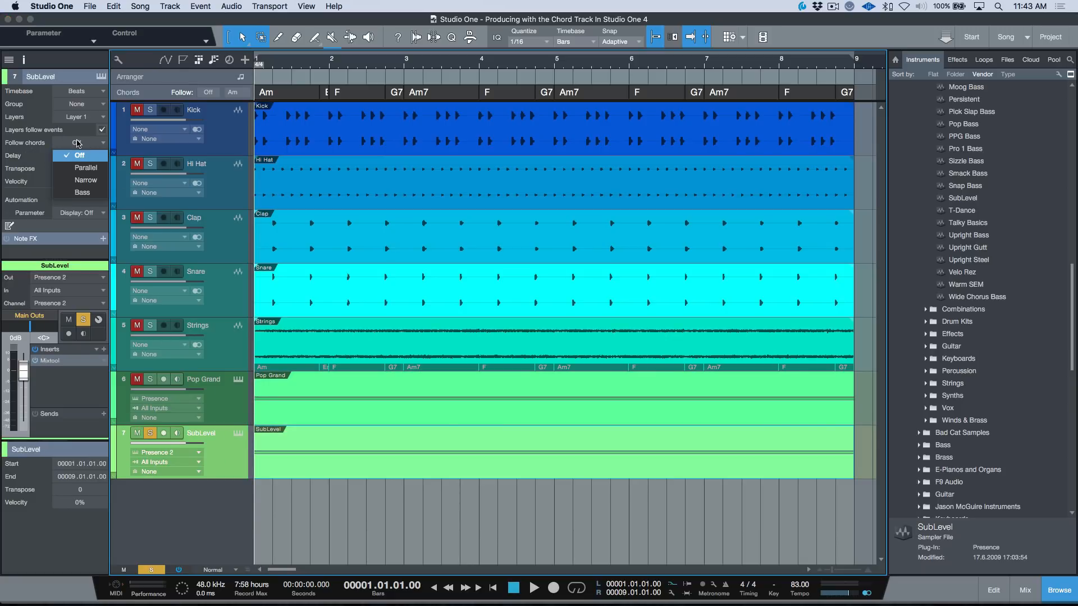
left_click(78, 164)
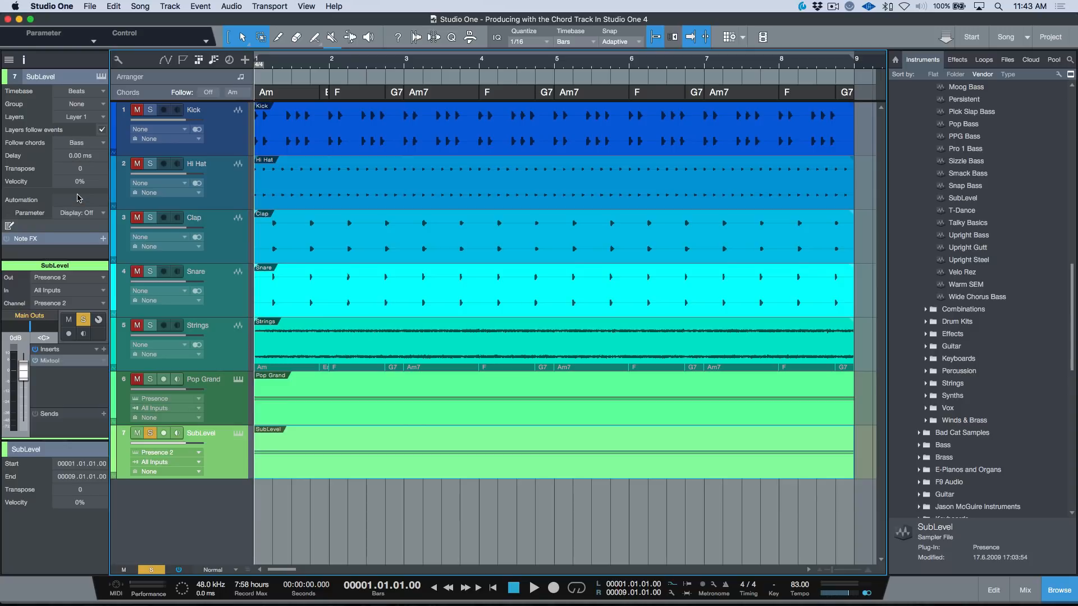
Step: Delete all E 3 and G 3 notes from the SubLevel part, keeping the C 3 notes, and close the note editor
double_click(378, 461)
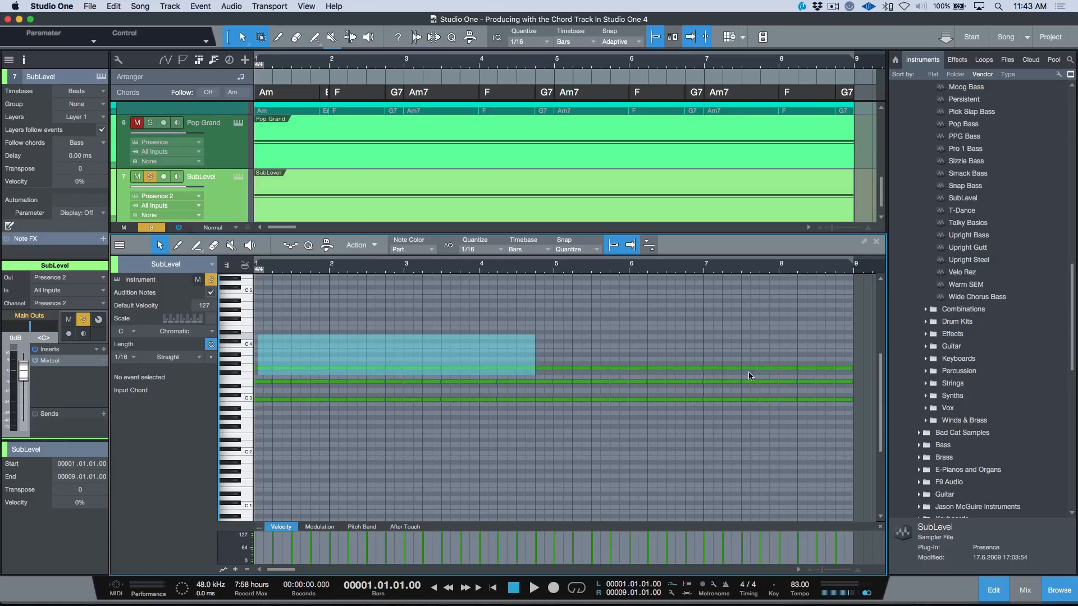
left_click_drag(749, 375, 864, 387)
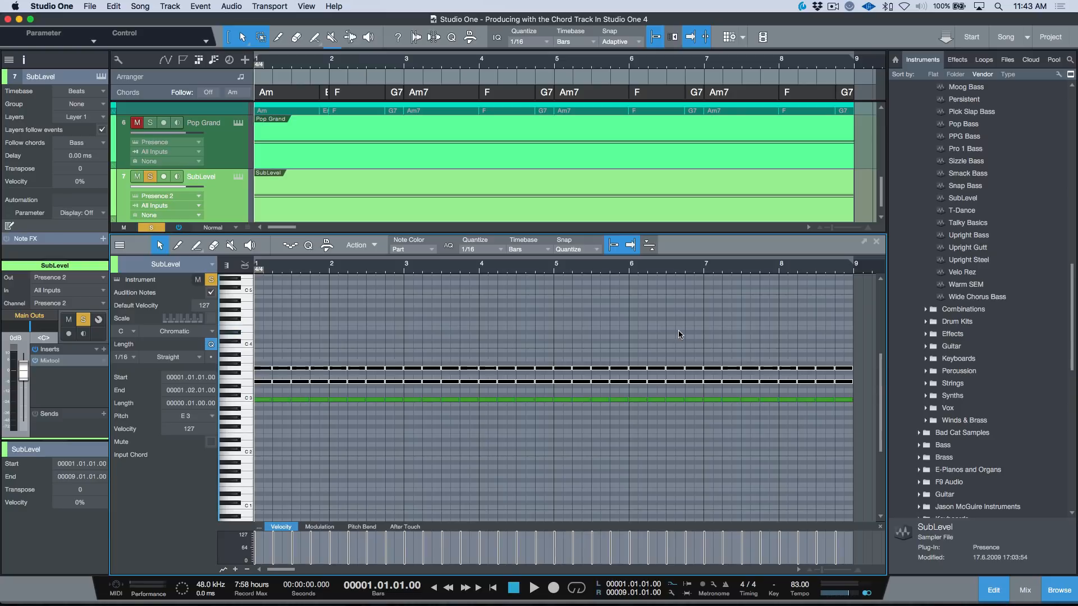
key("Delete")
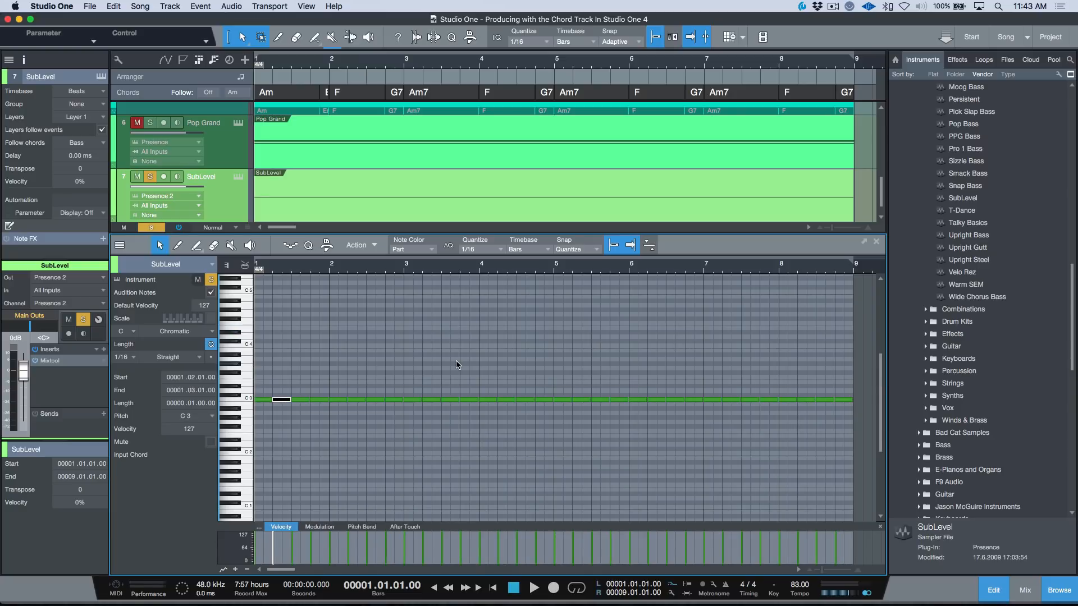
key("F2")
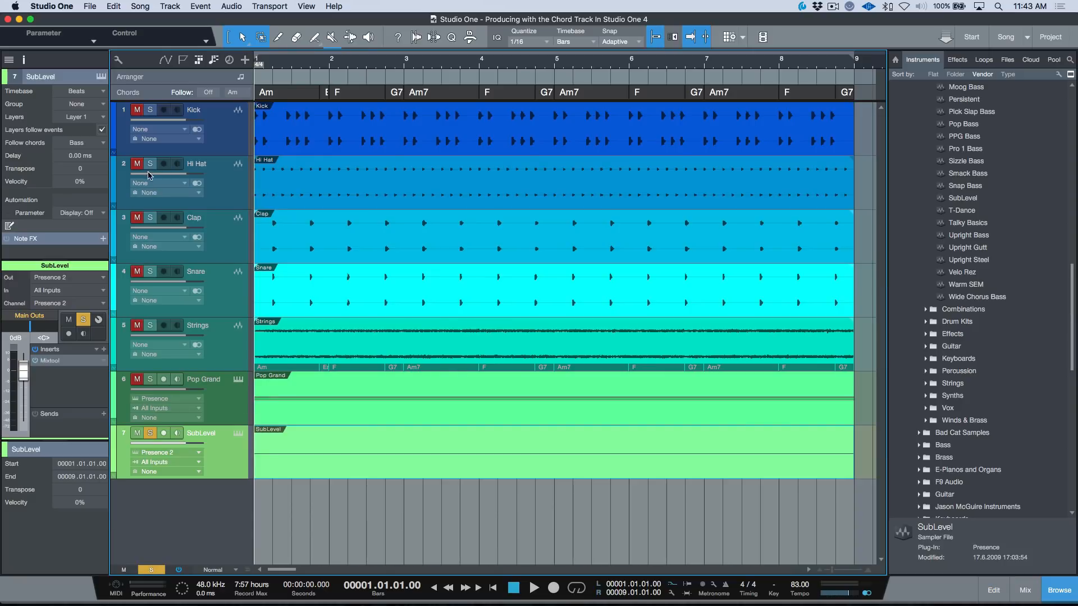
Step: Clear the solo on Pop Grand, turn on chord following for the Chord Track, and play back the full arrangement
left_click(228, 408)
left_click(227, 452)
left_click(225, 412)
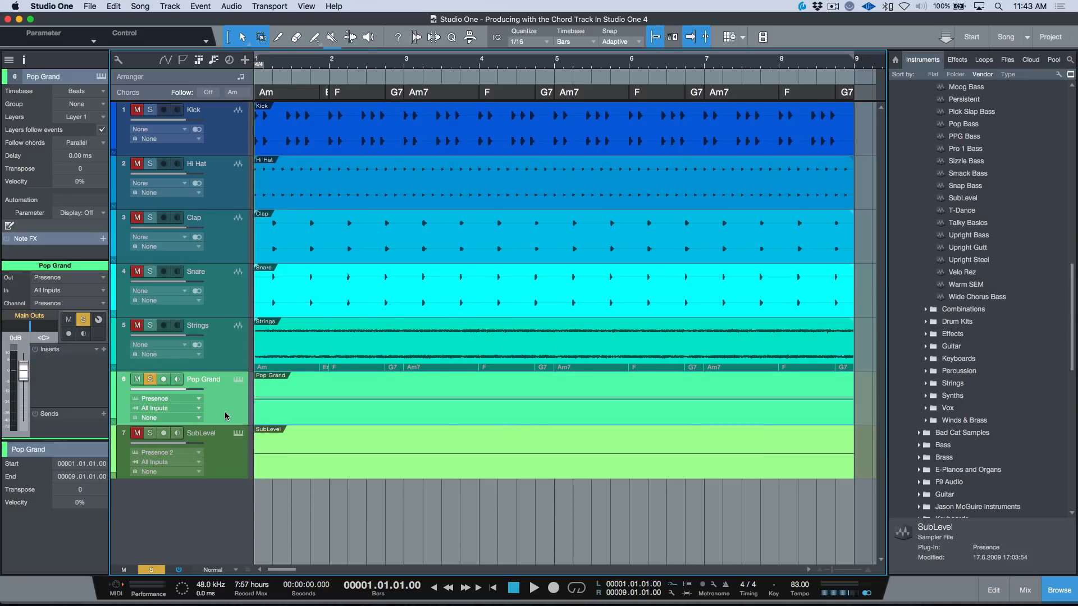
key("s")
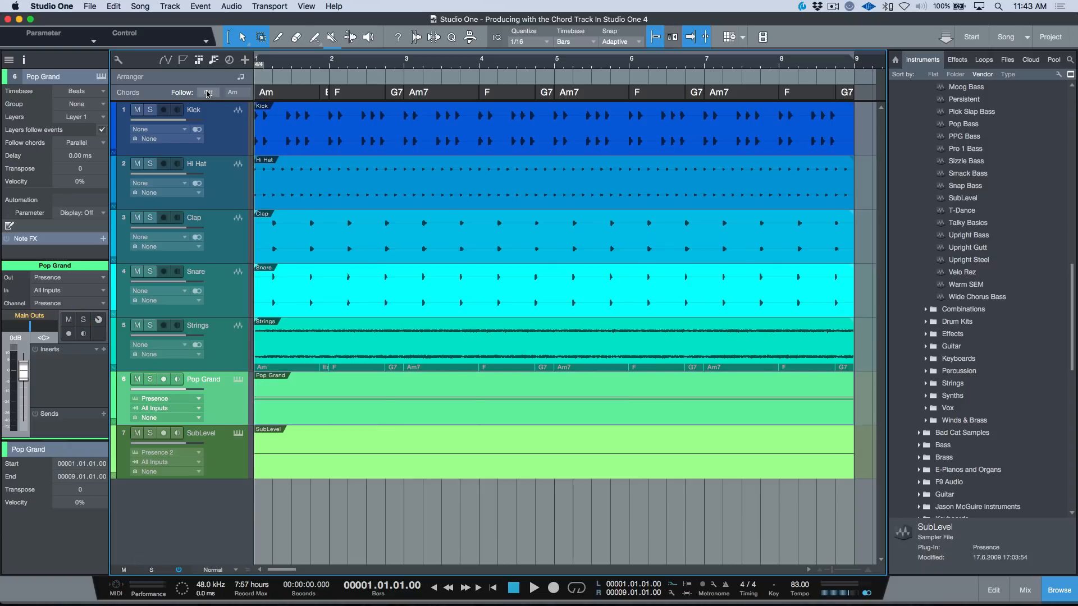
left_click(207, 92)
key("space")
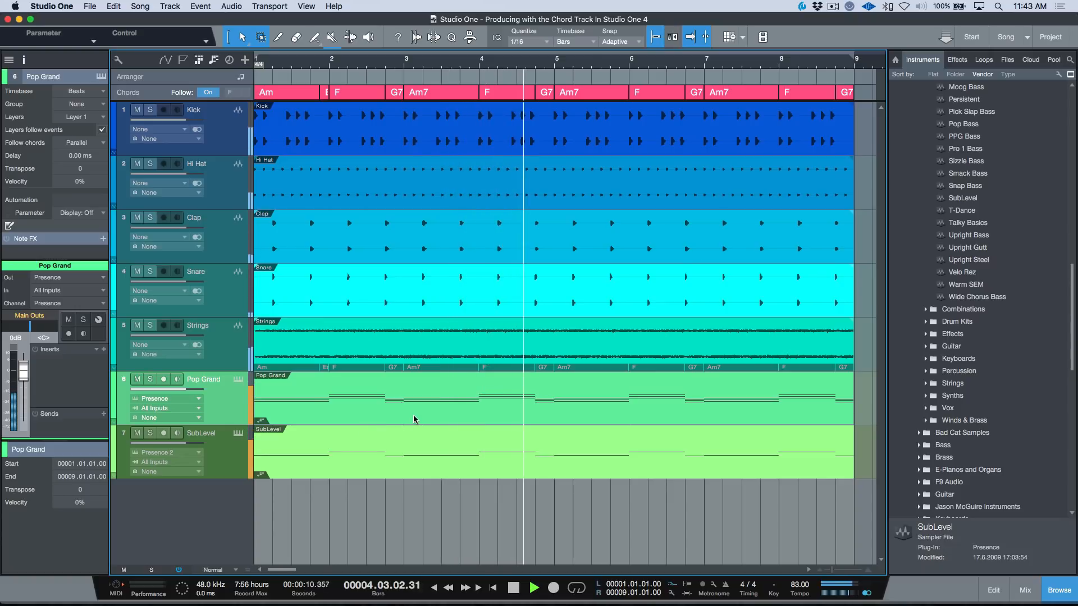
key("space")
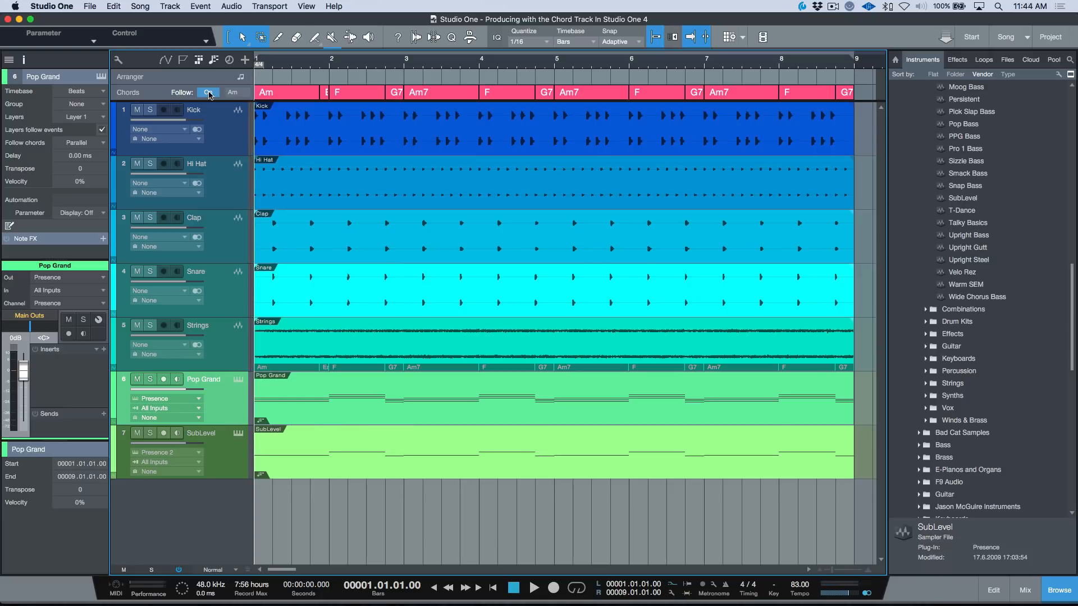
Step: Solo the Pop Grand track and audition its Parallel chord following
left_click(149, 379)
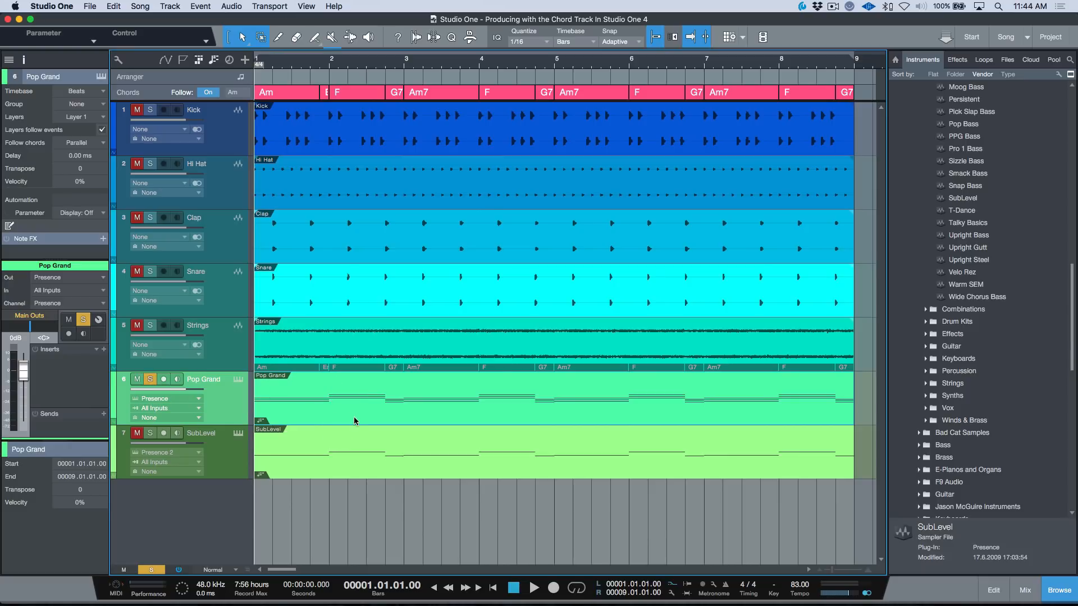
key("space")
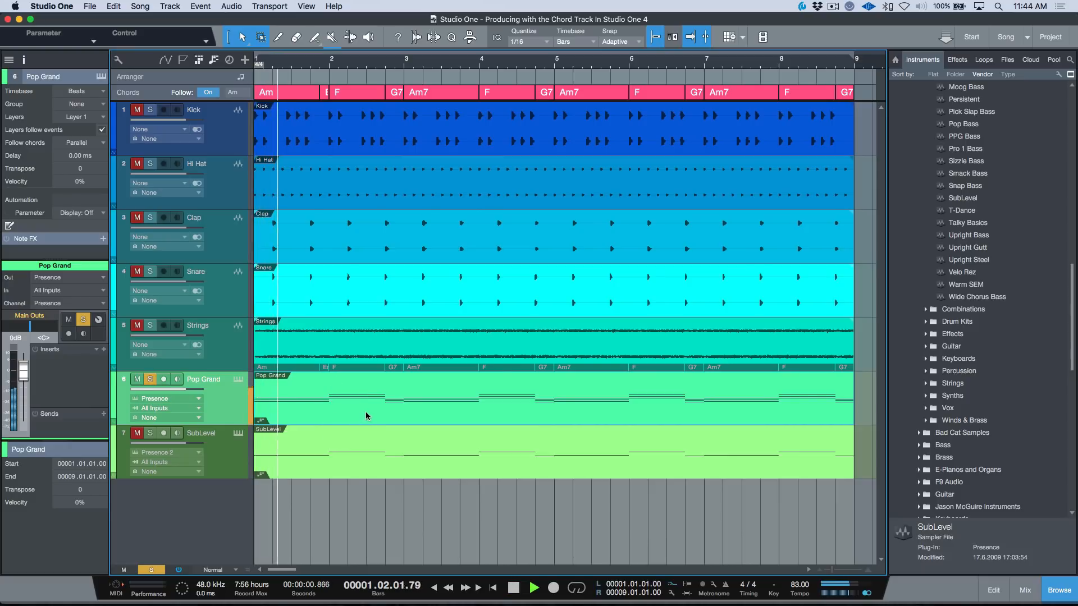
key("space")
Step: Set Pop Grand's Follow chords to Narrow, and audition it soloed and with all tracks playing
left_click(96, 144)
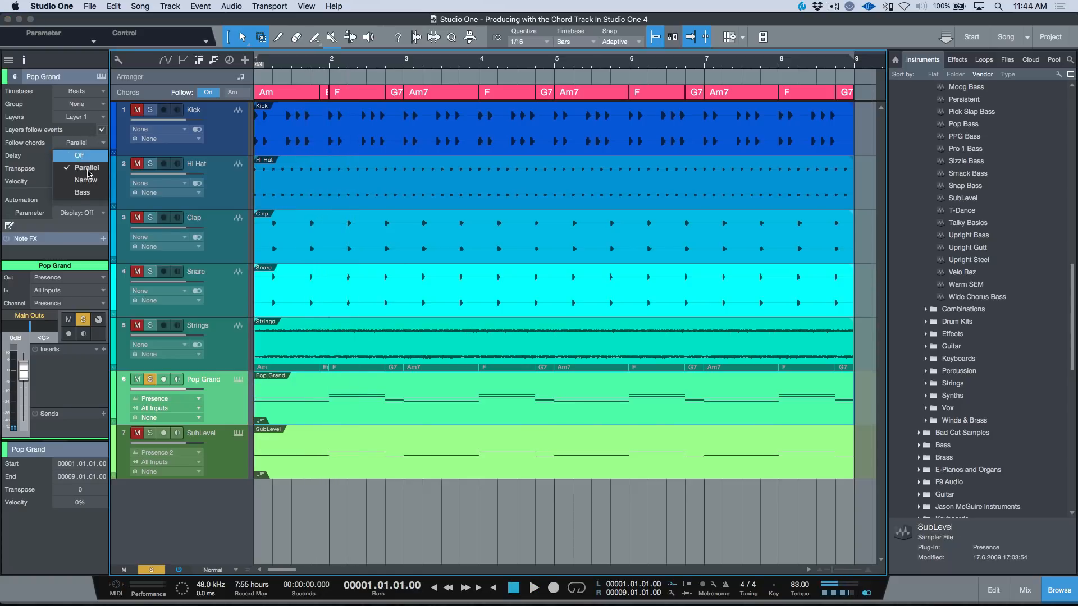
left_click(86, 180)
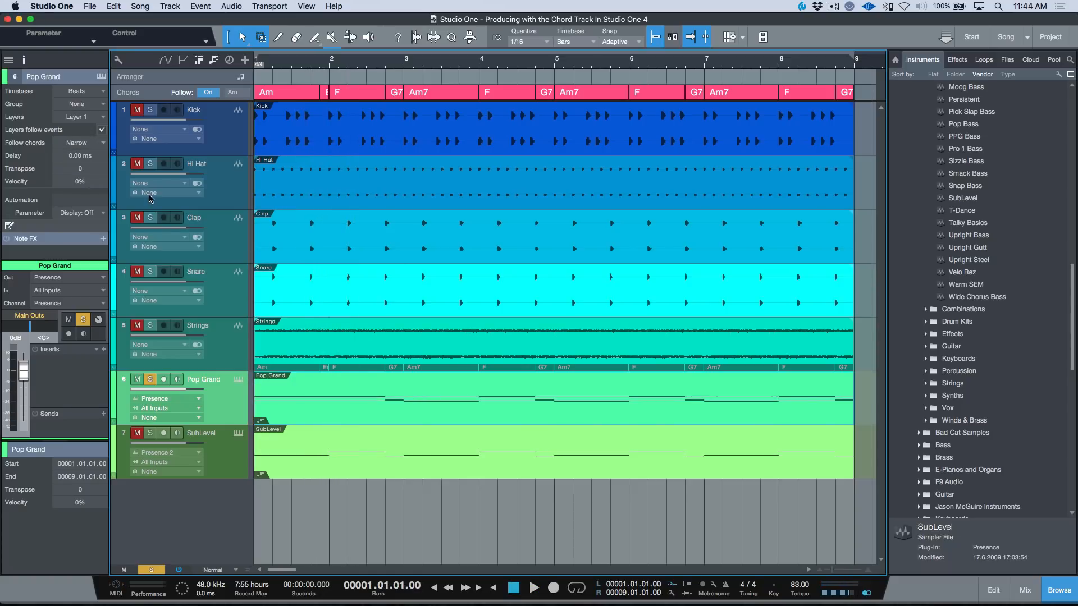
key("space")
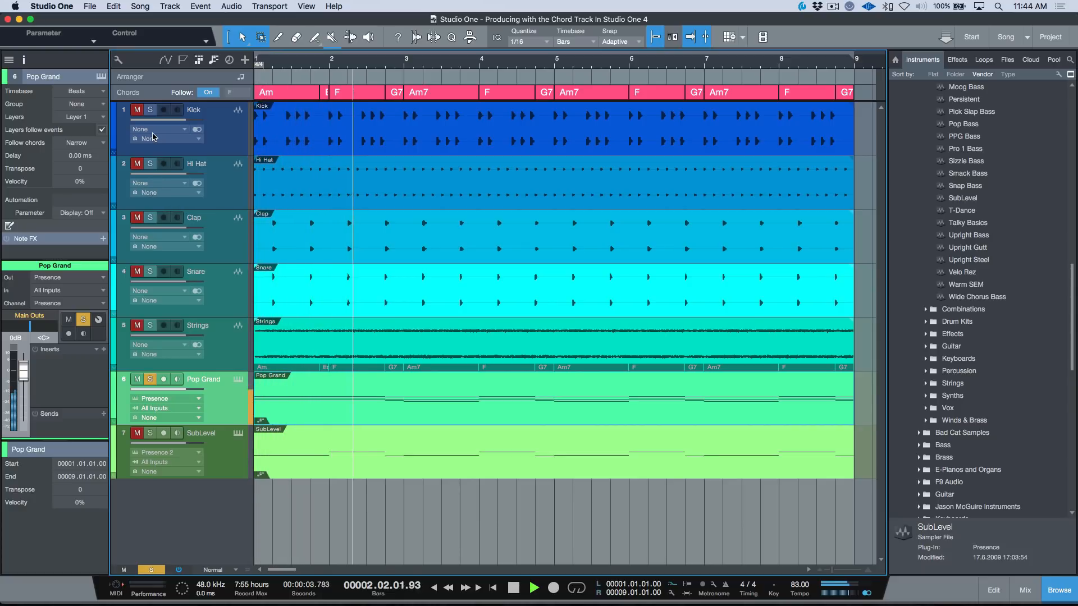
key("s")
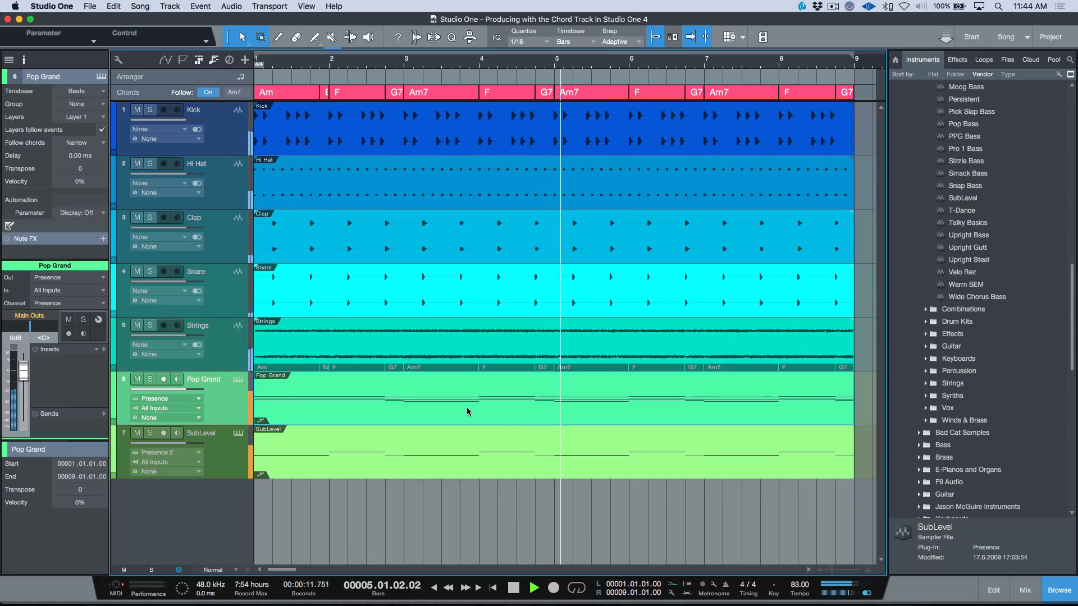
key("space")
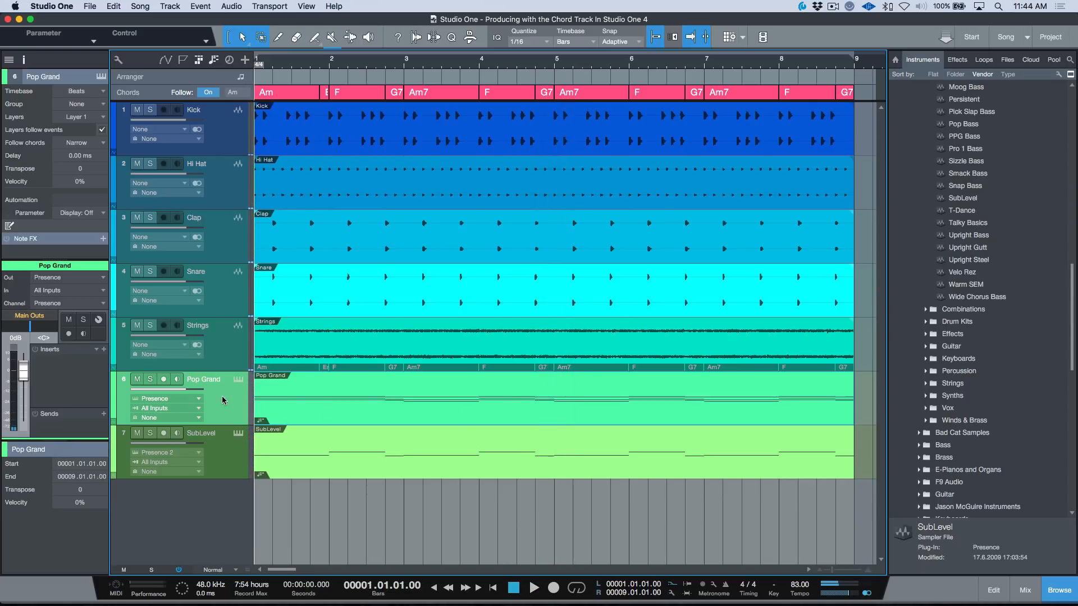
Step: Transform the Pop Grand track to audio, rendering inserts, preserving the instrument track state and removing the instrument
right_click(230, 395)
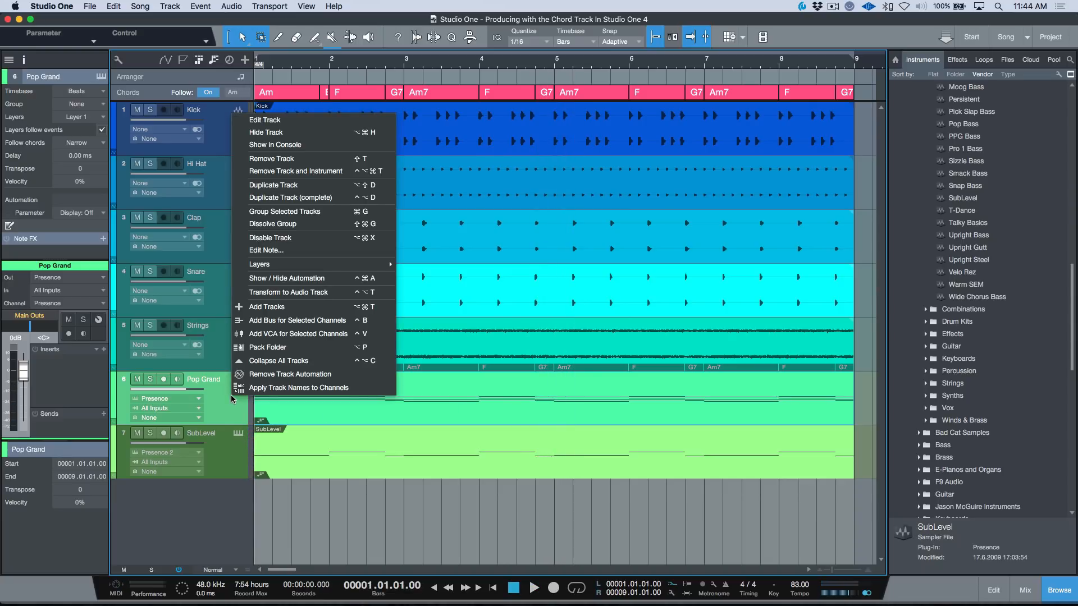
left_click(271, 293)
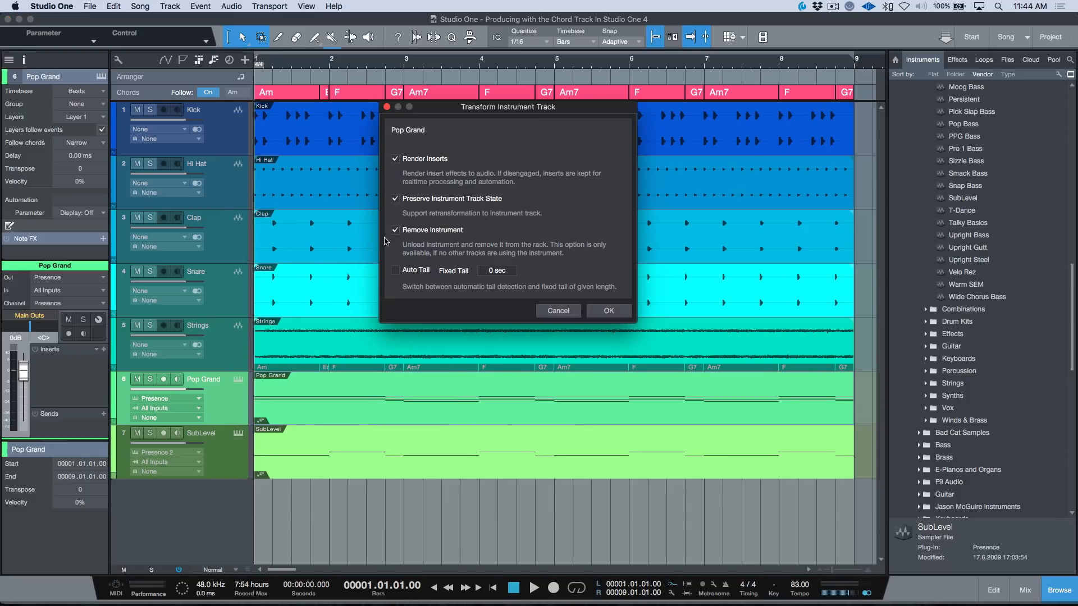
left_click(609, 311)
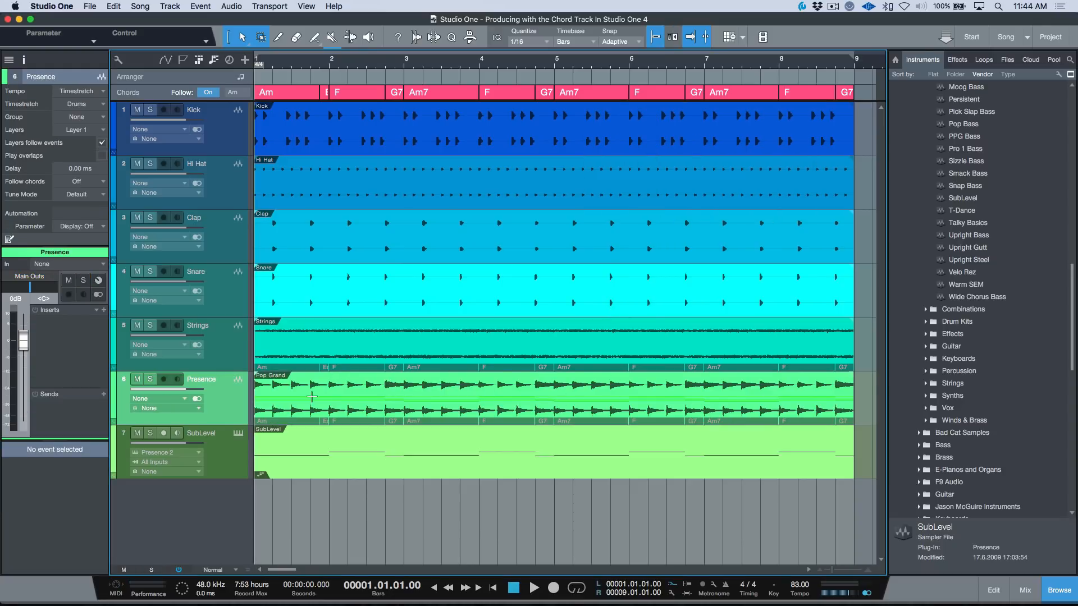
Step: Transform the SubLevel instrument track to an audio track
left_click(360, 434)
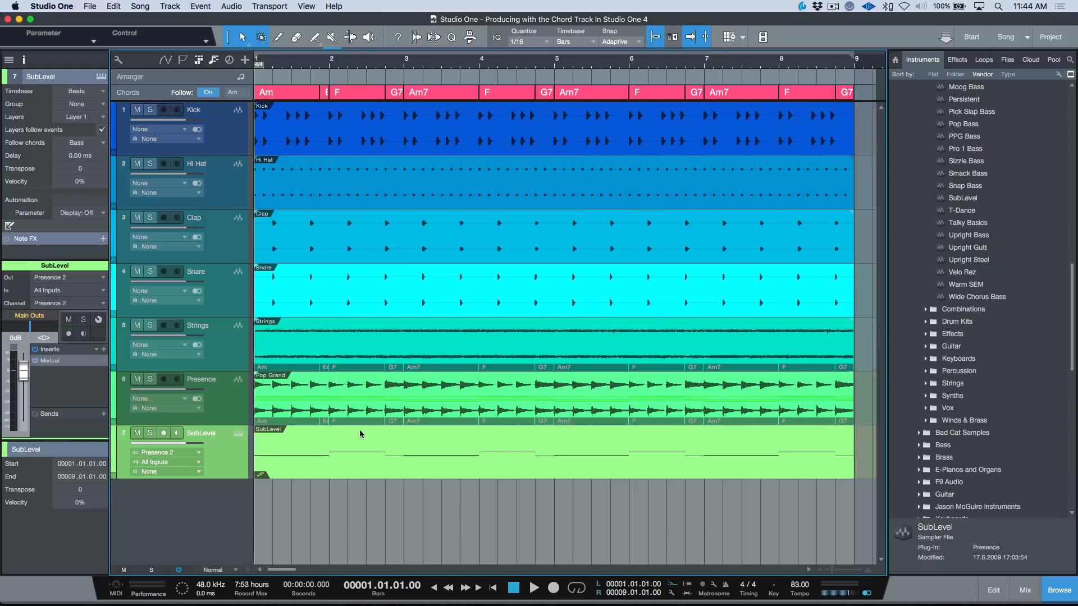
right_click(227, 459)
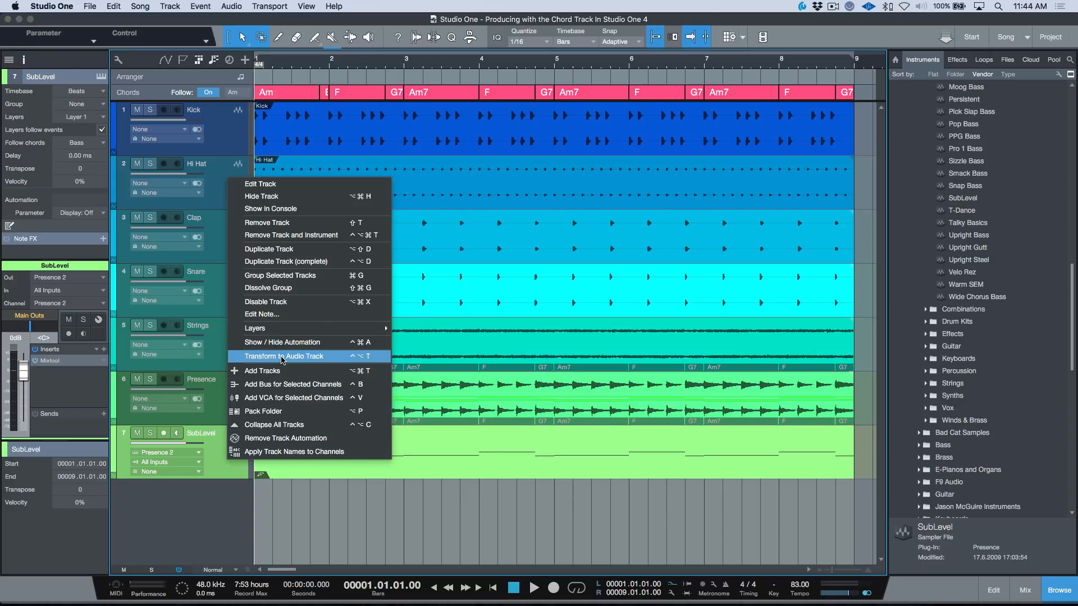
left_click(284, 357)
left_click(609, 312)
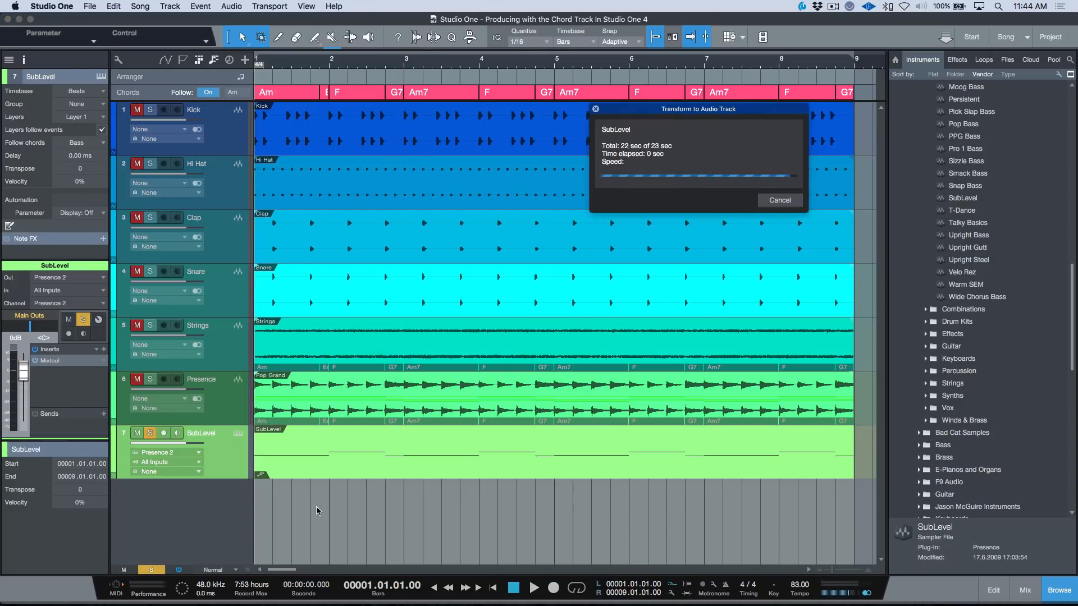
Step: Transform the bass audio track back to an instrument track and set its Follow chords to Bass
right_click(220, 453)
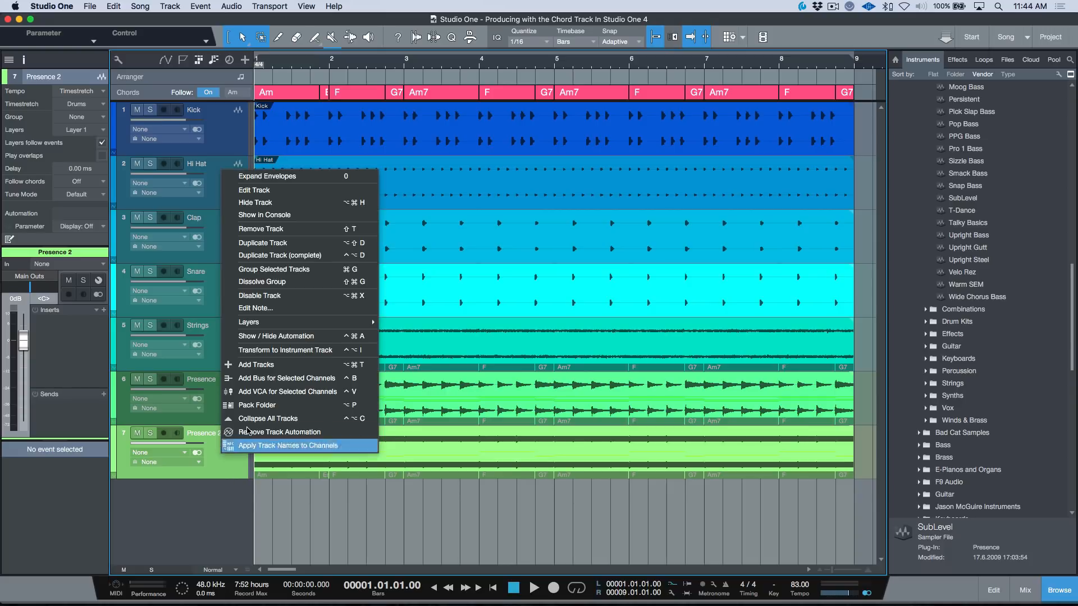
left_click(287, 352)
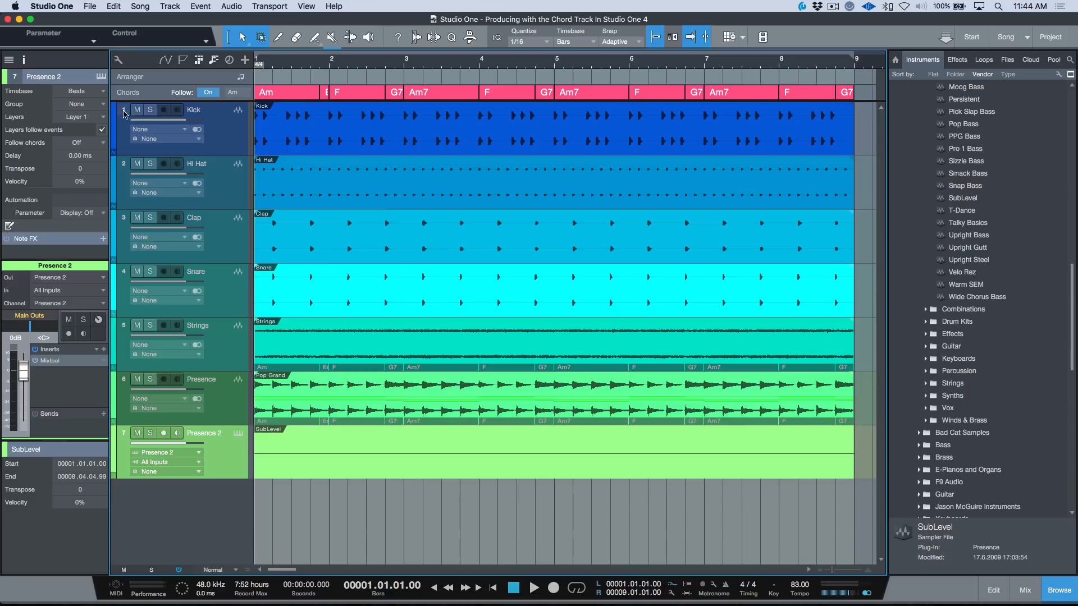
left_click(101, 142)
left_click(82, 192)
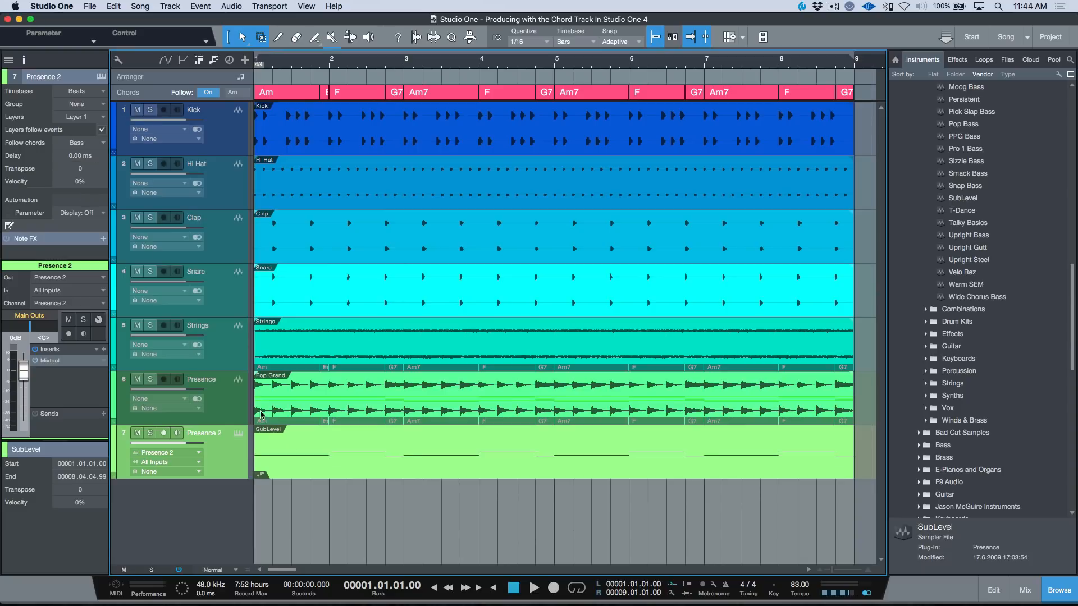